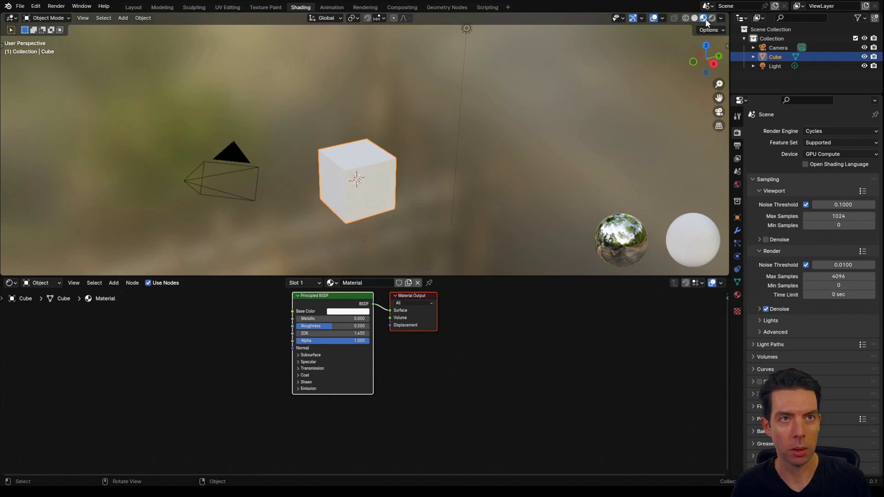
Switch the viewport to rendered shading and delete the default cube.
click(711, 17)
key(x)
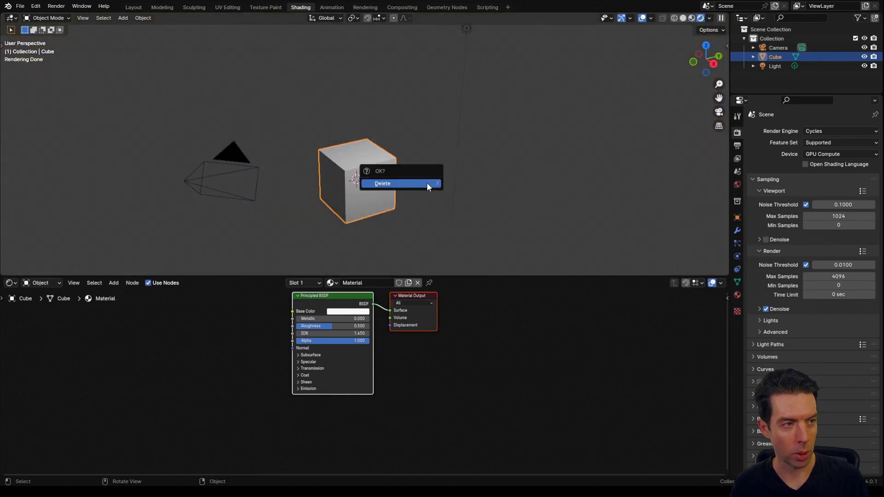
click(427, 183)
Add a plane, enlarge the shader editor area, and frame the plane from the top view.
key(shift+a)
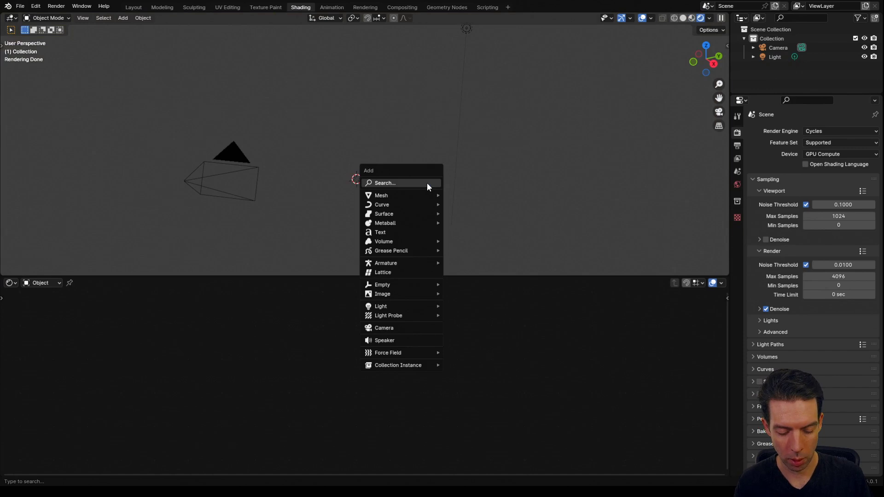
text(plane)
key(Return)
drag(474, 276, 409, 76)
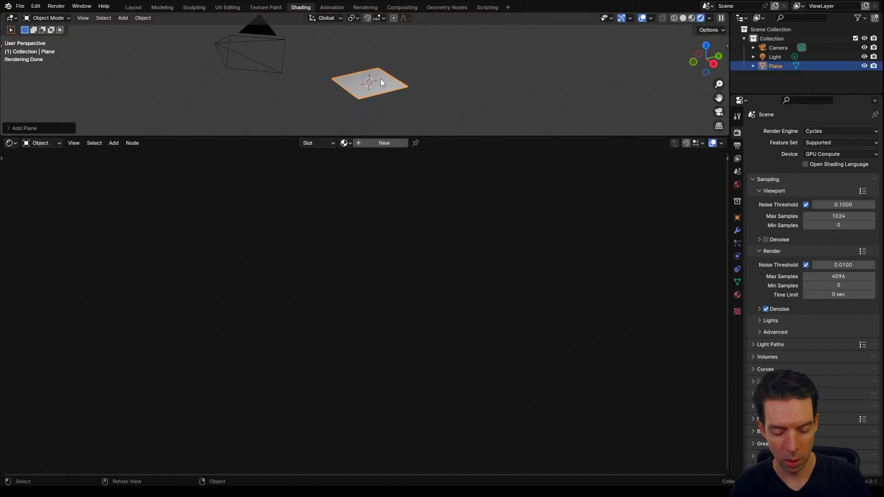
key(KP_7)
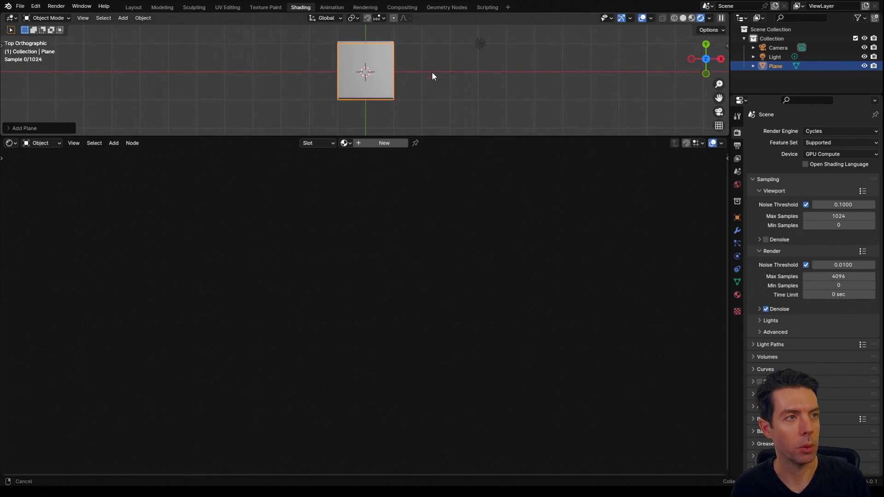
key(KP_Decimal)
Create a new material on the plane and place a Texture Coordinate node well ahead of the Principled BSDF.
click(384, 143)
middle_drag(344, 202, 606, 245)
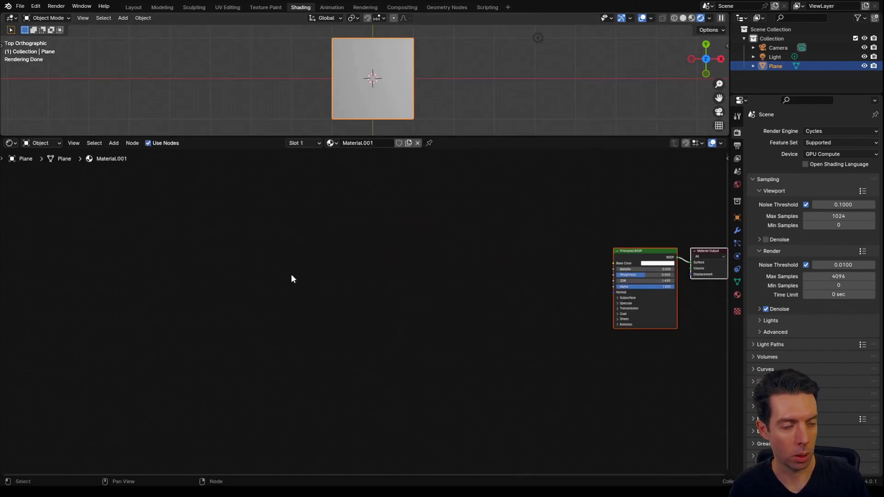
key(shift+a)
text(texture co)
key(Return)
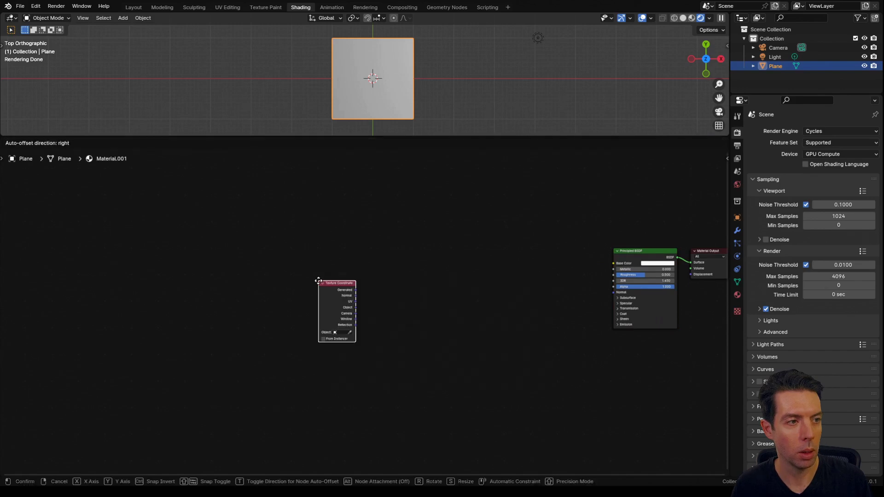
click(321, 261)
Add a Vector Math Scale node fed by the Texture Coordinate node's UV output.
scroll(377, 276, up, 3)
middle_drag(378, 262, 377, 300)
scroll(369, 307, up, 3)
scroll(369, 310, up, 1)
drag(340, 309, 364, 309)
text(scale)
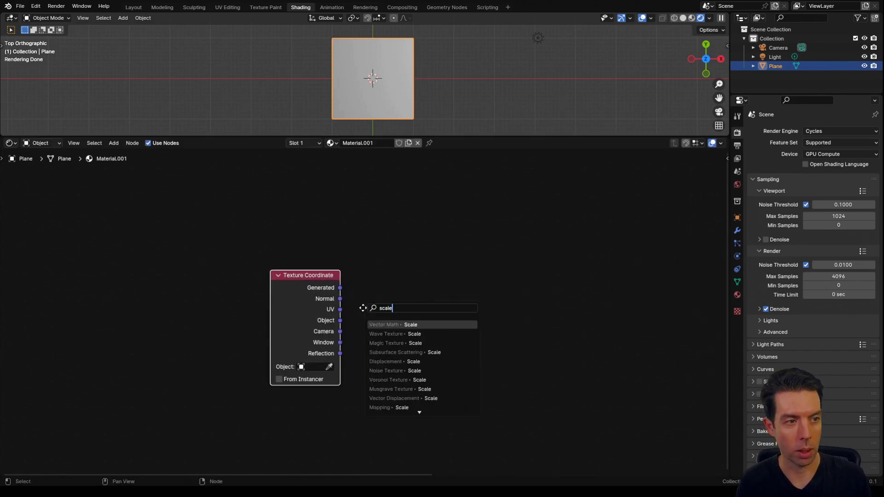
key(Return)
click(364, 302)
middle_drag(433, 308, 383, 307)
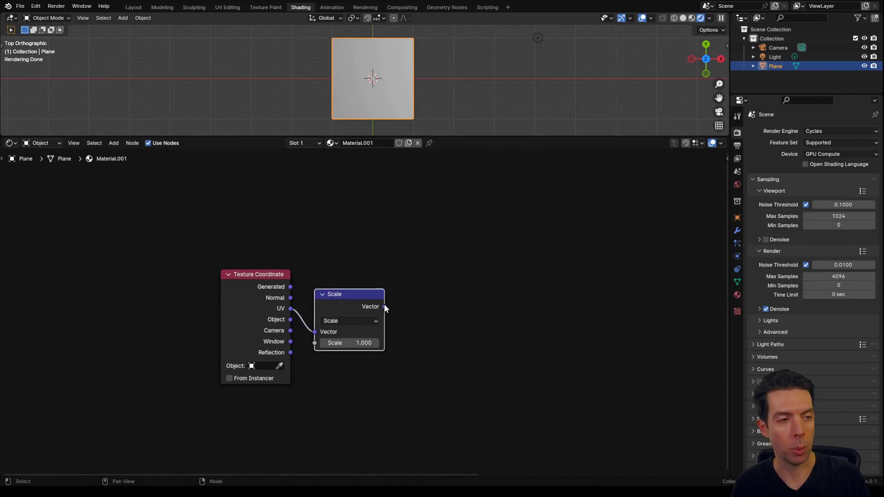
Add a Vector Math Fraction node after the Scale node and preview its output on the plane.
drag(384, 306, 416, 304)
text(fra)
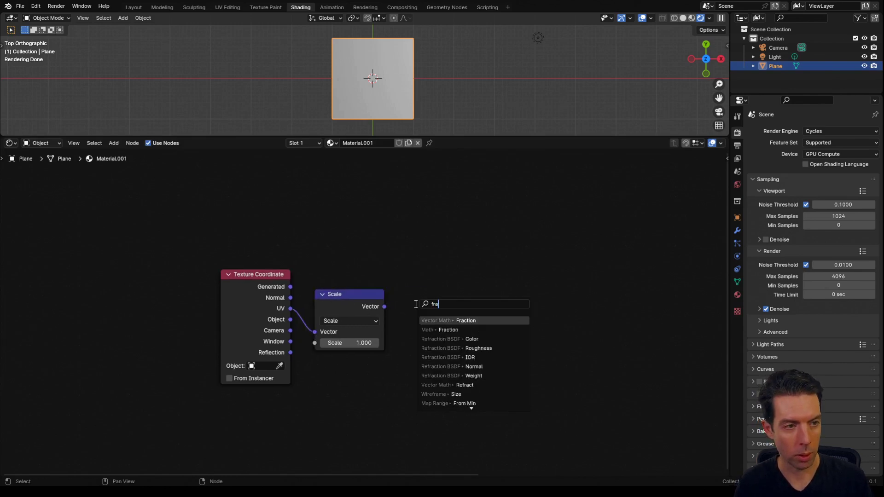
key(Return)
click(416, 304)
ctrl+shift+click(431, 337)
Test a value of 2 on the Scale node and set it back to 1.
click(350, 343)
text(2)
key(Return)
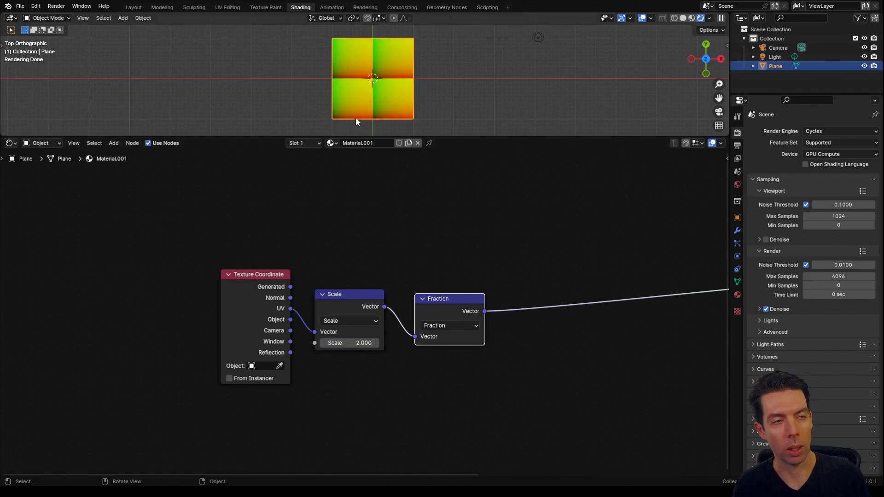
double_click(355, 343)
text(1)
key(Return)
Move the Fraction node farther away from the Scale node.
scroll(484, 258, down, 1)
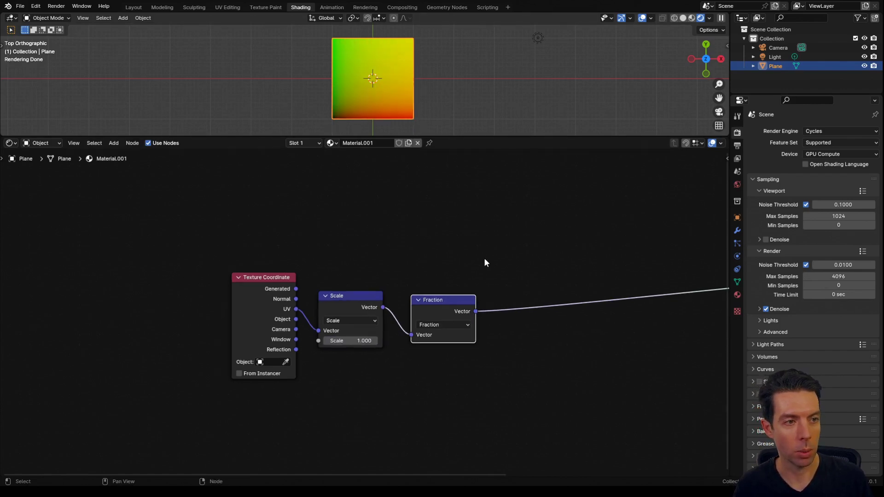
middle_drag(475, 297, 370, 285)
drag(341, 290, 369, 282)
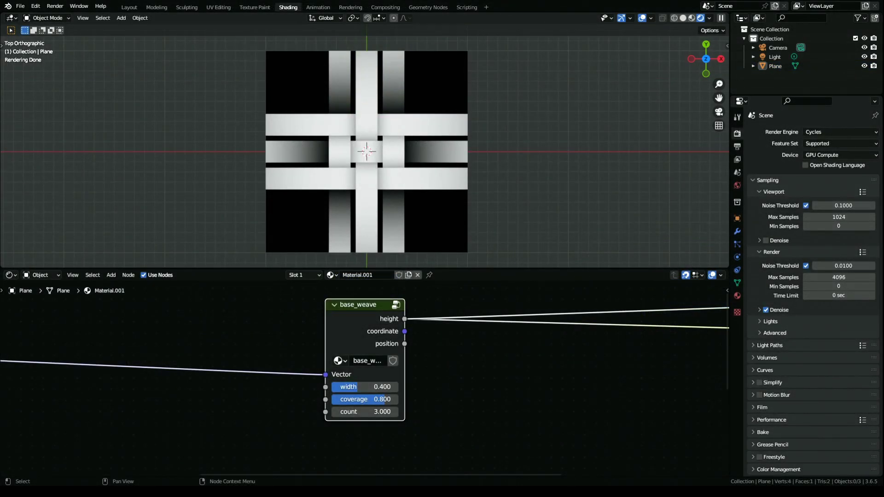
Try different width, coverage and count values on the finished base_weave group node.
drag(356, 387, 390, 399)
click(366, 413)
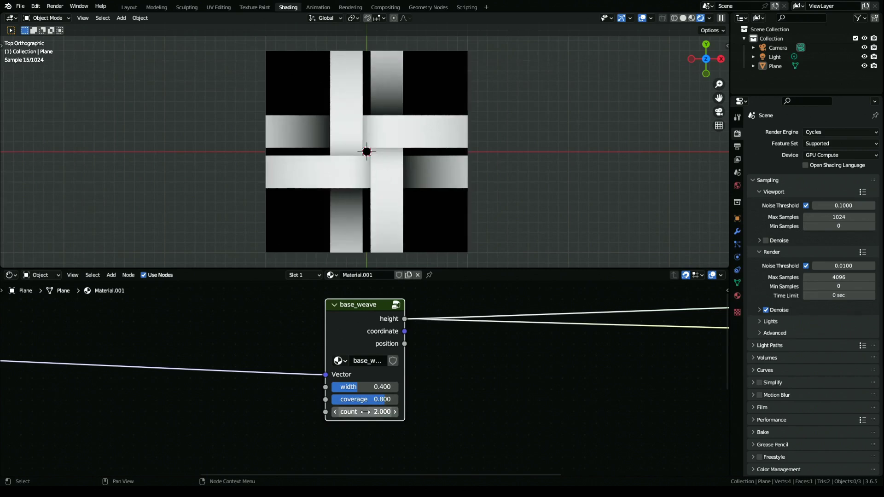
key(Return)
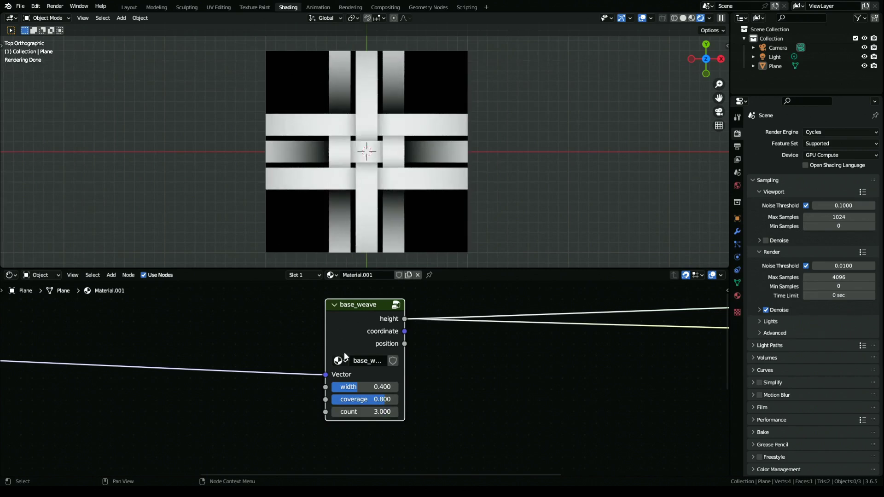
Preview the base_weave node's coordinate, position and height outputs in turn.
ctrl+shift+click(385, 317)
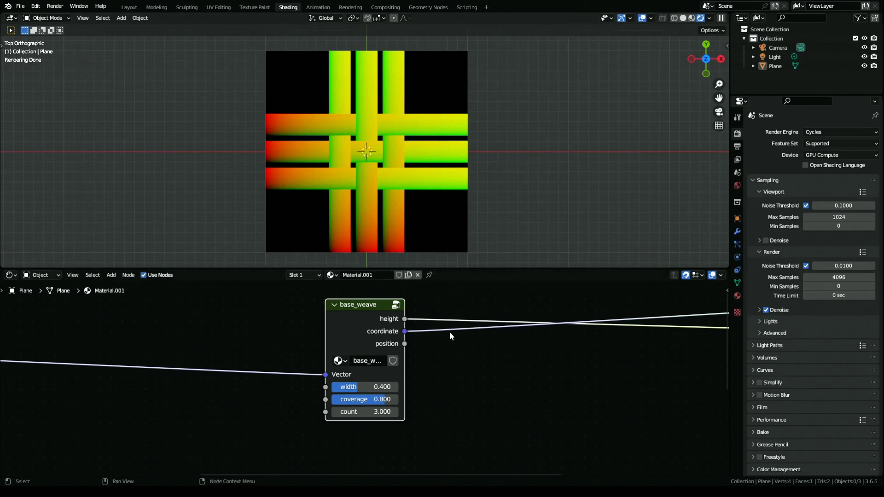
ctrl+shift+click(398, 308)
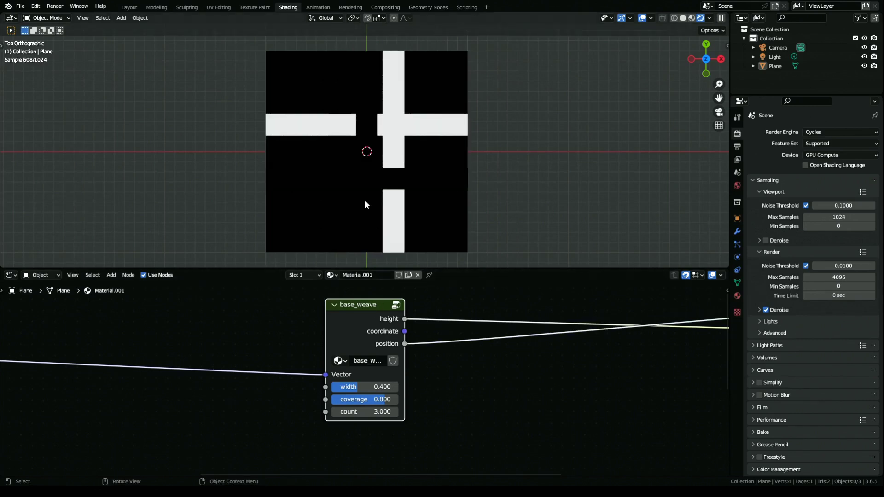
ctrl+shift+click(362, 305)
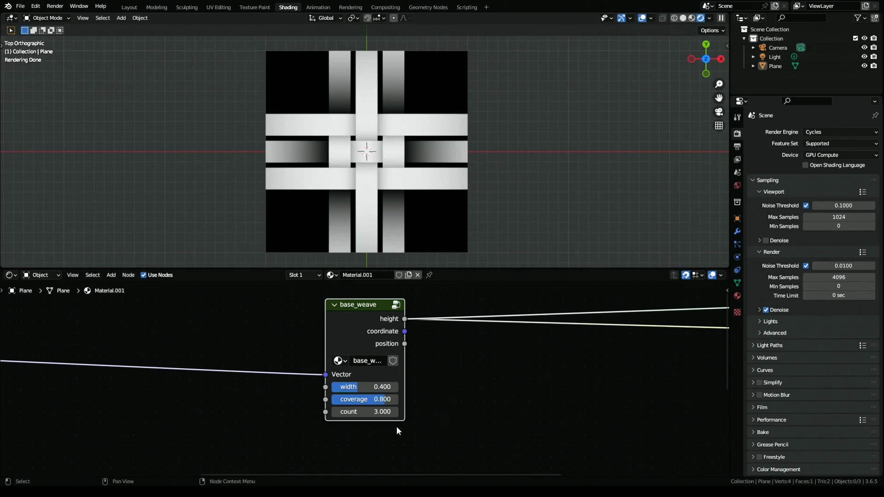
Set the base_weave node's count to 2.
click(384, 408)
text(2)
key(Return)
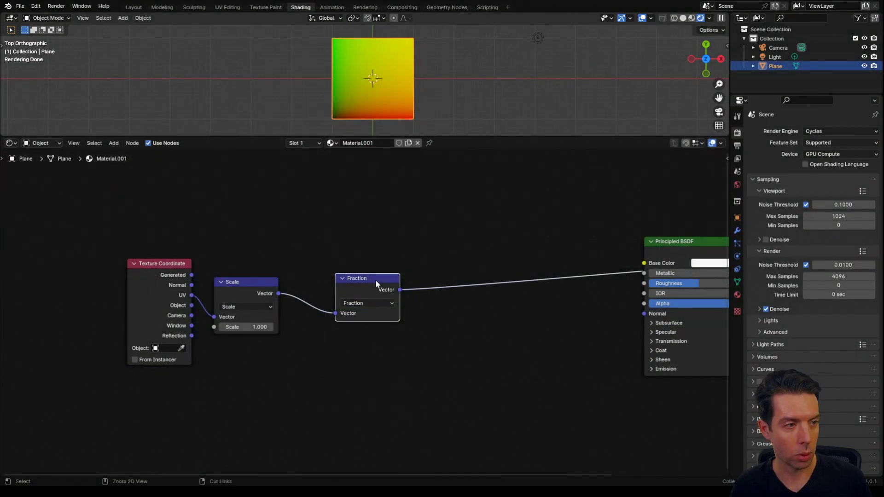
Group the Fraction node and spread the Group Output and Group Input nodes far apart.
key(ctrl+g)
scroll(465, 283, down, 2)
click(441, 292)
key(g)
click(744, 286)
middle_drag(297, 272, 476, 289)
click(367, 307)
key(g)
click(67, 322)
middle_drag(66, 323, 127, 331)
Turn on node snapping and move the Fraction node higher in the group.
scroll(127, 331, up, 3)
click(602, 314)
key(shift+Tab)
drag(602, 313, 602, 194)
Add a new input named width to the node group, below the Vector input.
middle_drag(191, 343, 242, 316)
click(211, 336)
scroll(243, 316, up, 1)
key(n)
click(651, 182)
click(709, 169)
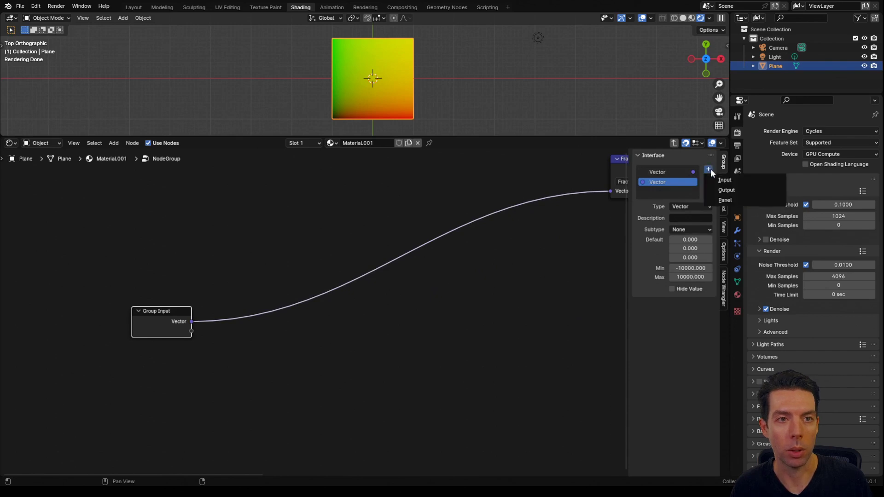
click(737, 180)
double_click(665, 190)
text(width)
key(Return)
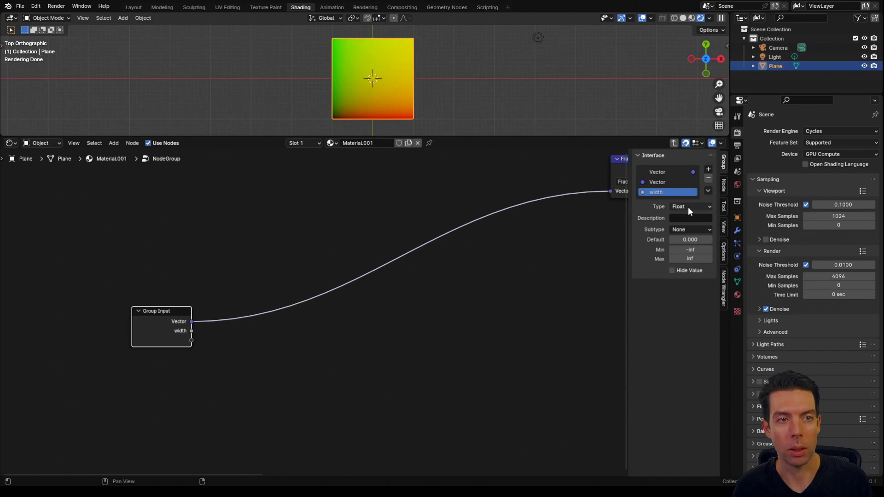
Give the width input the Factor subtype with a minimum of 0 and a maximum of 1.
click(693, 231)
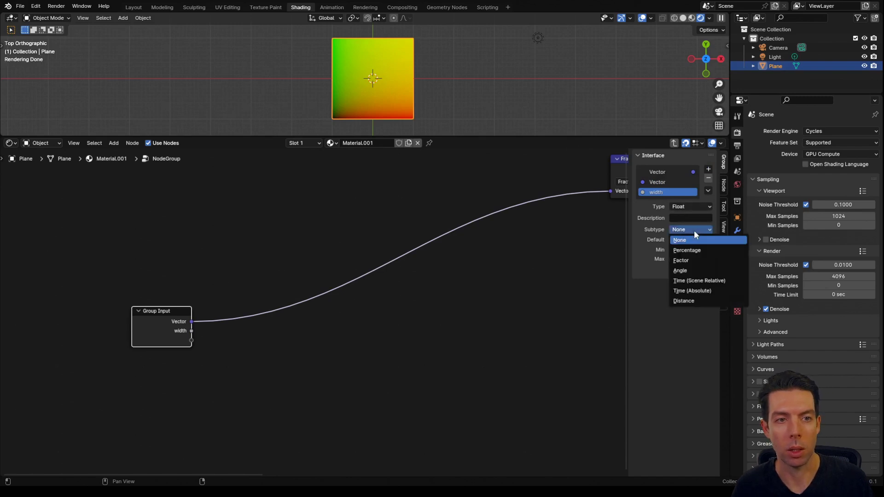
click(696, 258)
click(690, 250)
text(0)
key(Return)
click(691, 258)
text(1)
key(Return)
Add another group input named coverage.
click(709, 170)
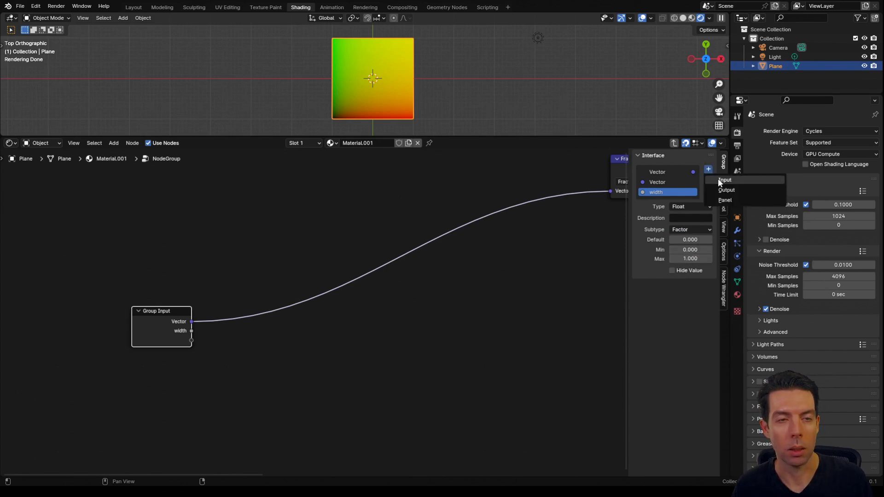
click(719, 180)
double_click(667, 203)
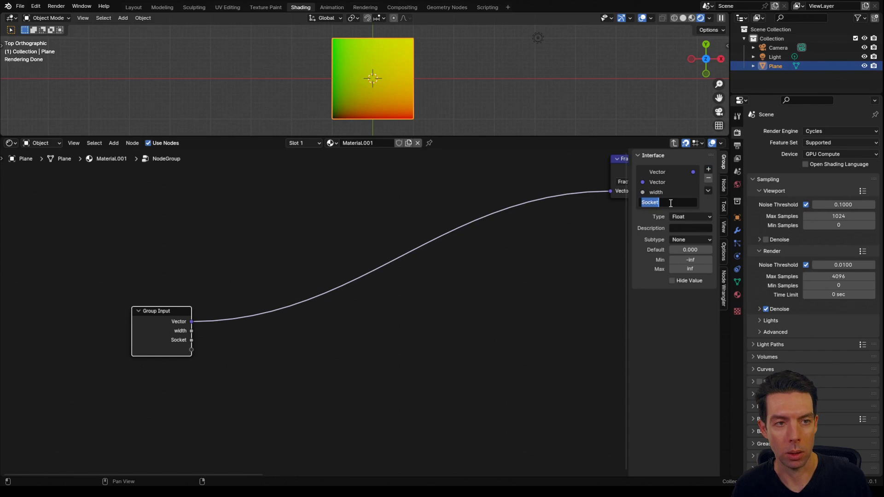
text(coverage)
key(Return)
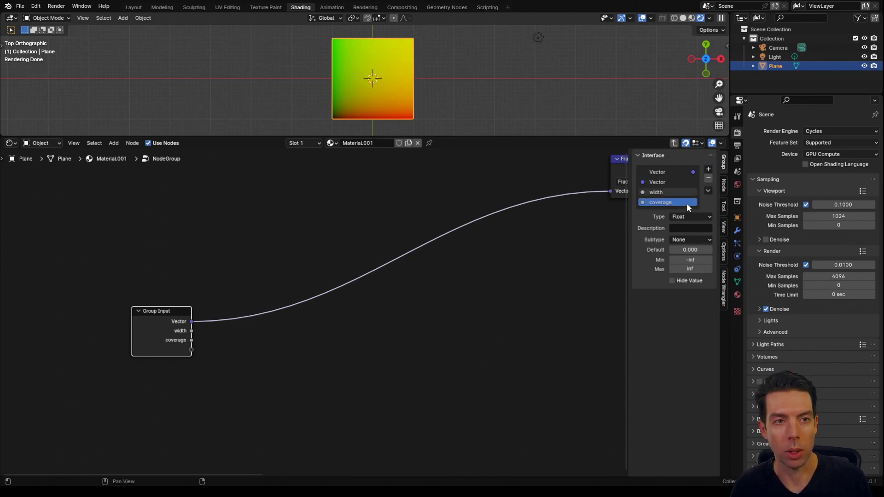
Give the coverage input the Factor subtype with a minimum of 0.001 and a maximum of 0.999.
click(690, 241)
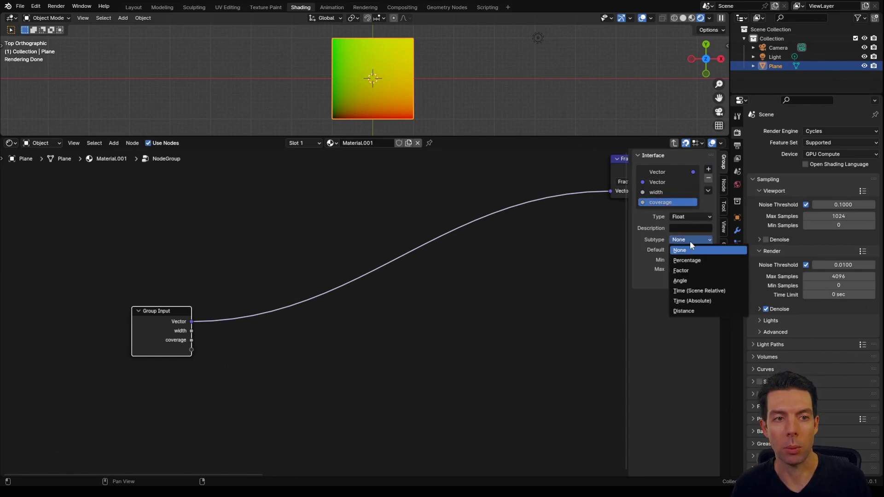
click(692, 270)
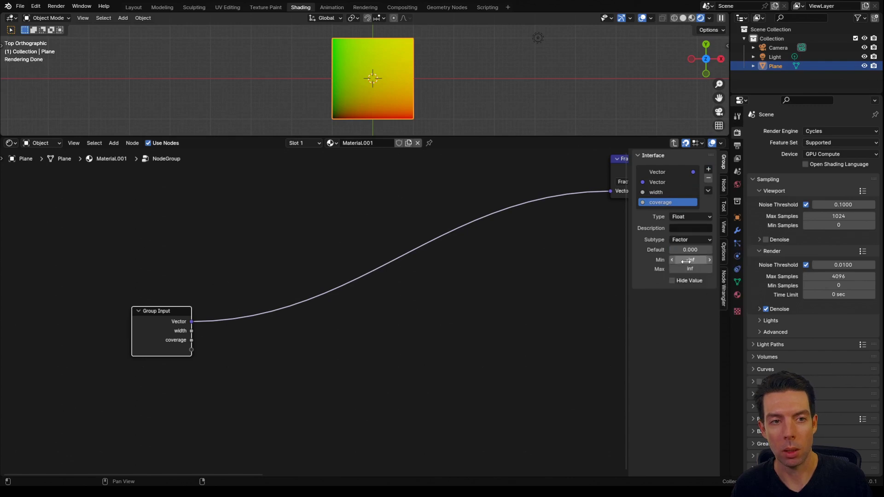
click(688, 261)
key(BackSpace)
text(0.001)
key(Return)
click(687, 268)
key(BackSpace)
text(0.999)
key(Return)
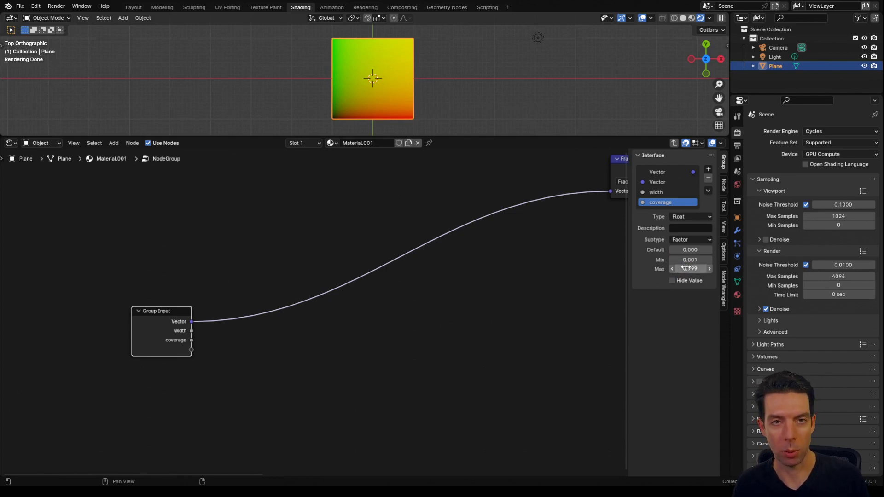
Add a Float group input named count with a minimum of 1.
click(708, 169)
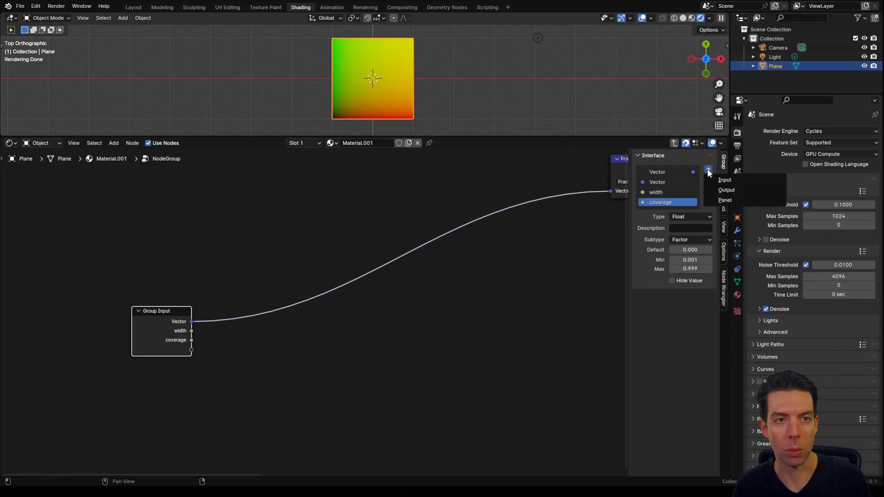
click(719, 181)
text(count)
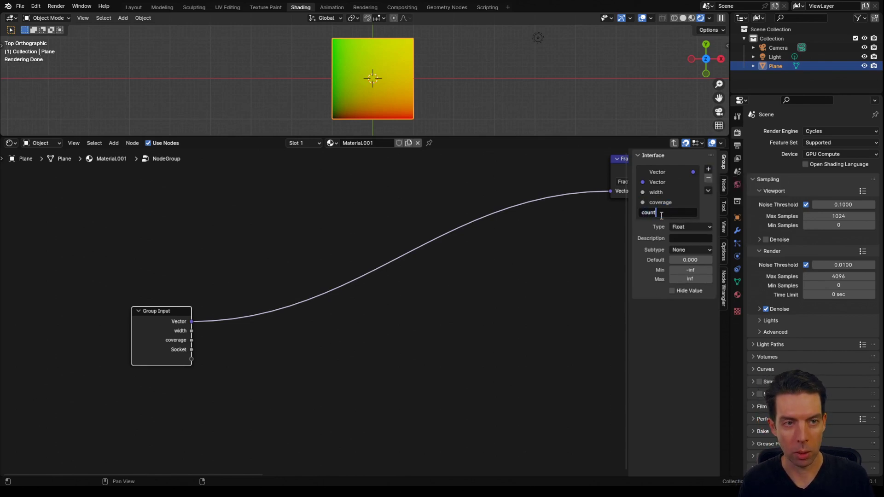
key(Return)
click(687, 226)
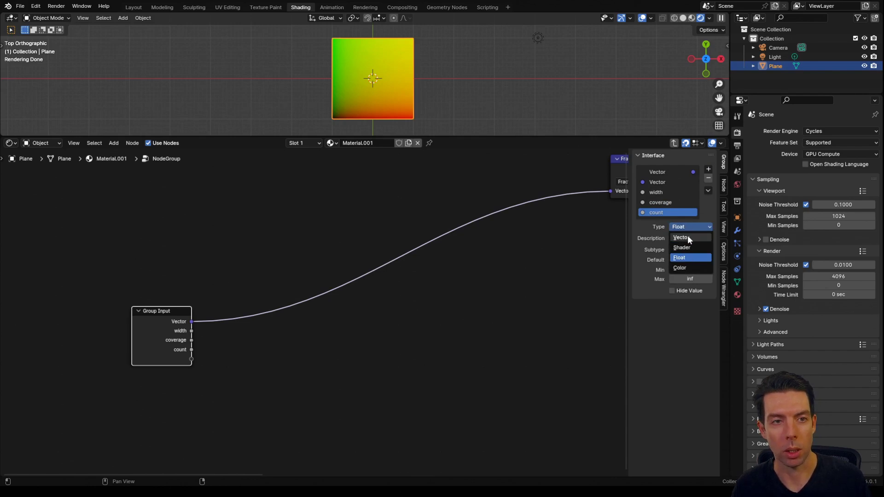
click(686, 257)
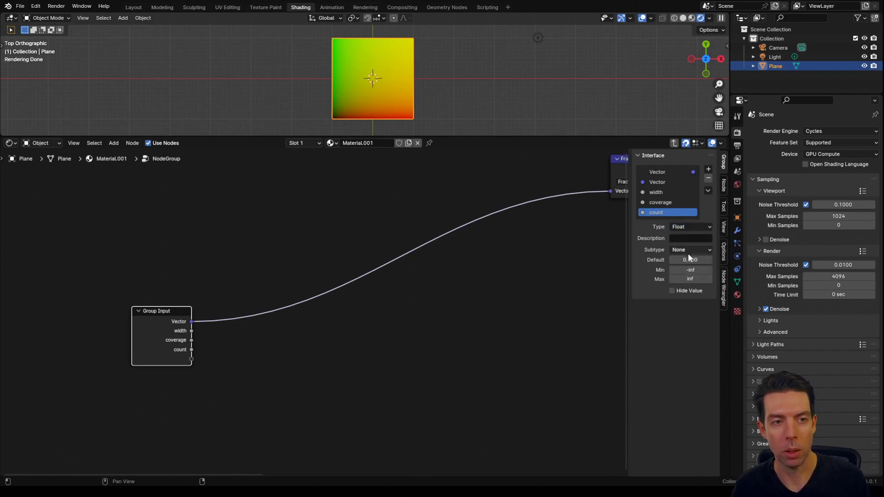
click(690, 270)
text(0)
key(Return)
Move the Group Input node farther away from the Fraction node.
middle_drag(224, 303, 231, 281)
click(161, 284)
drag(171, 292, 106, 292)
middle_drag(161, 267, 198, 264)
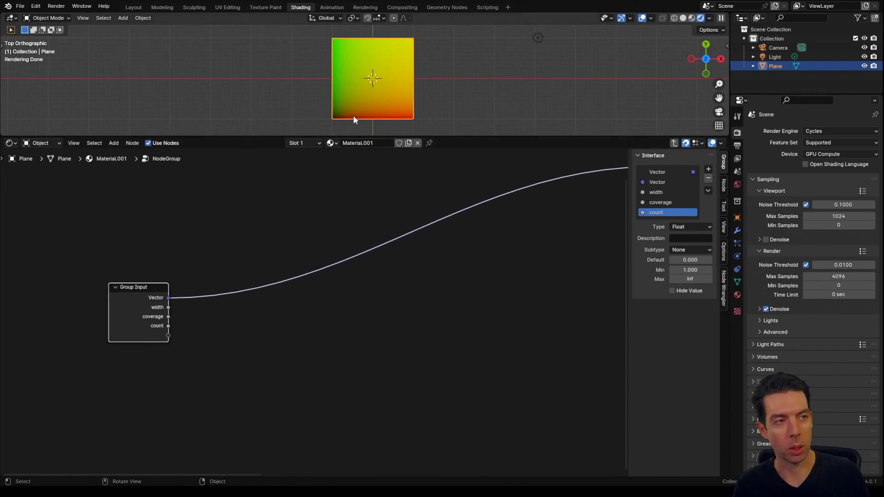
Connect the Group Input's count output to a new Math Truncate node placed below the Vector link.
scroll(199, 303, up, 1)
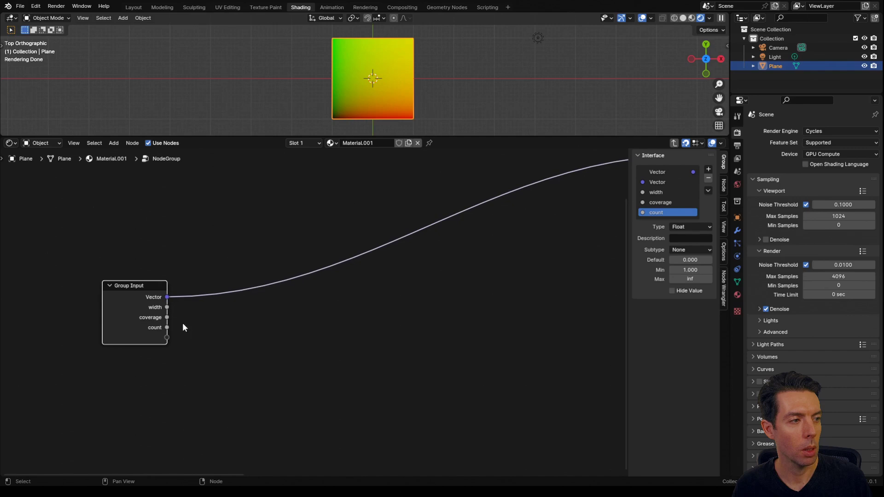
drag(167, 328, 220, 355)
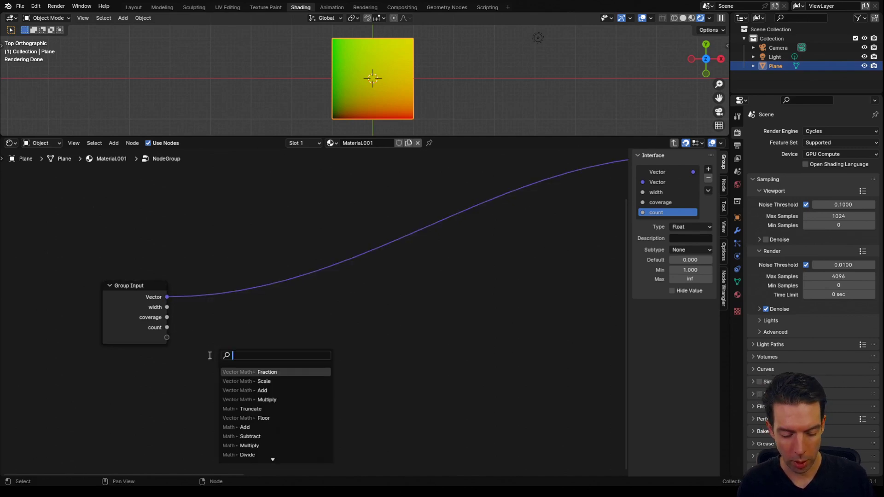
text(tru)
key(Return)
click(219, 356)
middle_drag(218, 355, 148, 339)
Add a Math Subtract node fed by the Truncate node's value.
drag(216, 346, 235, 400)
text(subtra)
key(Return)
click(258, 416)
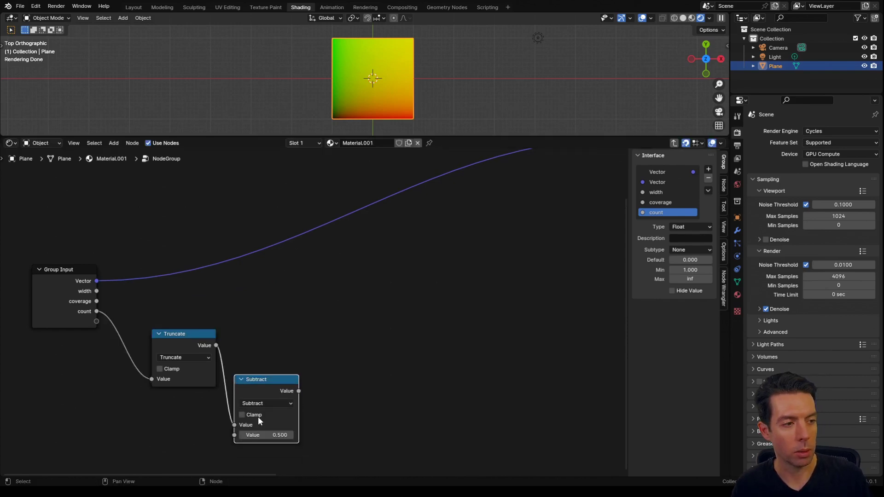
Set the second value of the Subtract node fed by Truncate to 1.
click(271, 435)
text(1)
key(Return)
Add a Math Divide node that divides the Subtract result by the Truncate value, placed just above the Subtract node.
drag(298, 391, 339, 336)
text(div)
key(Return)
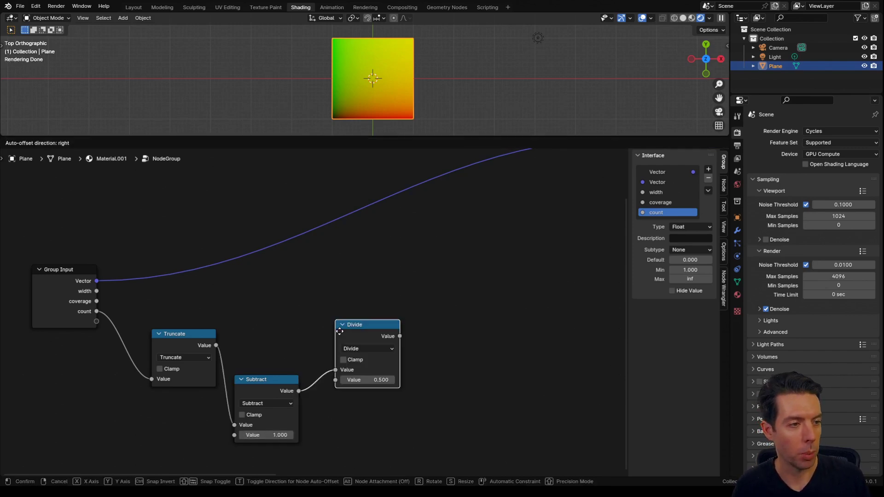
click(330, 314)
drag(216, 345, 327, 362)
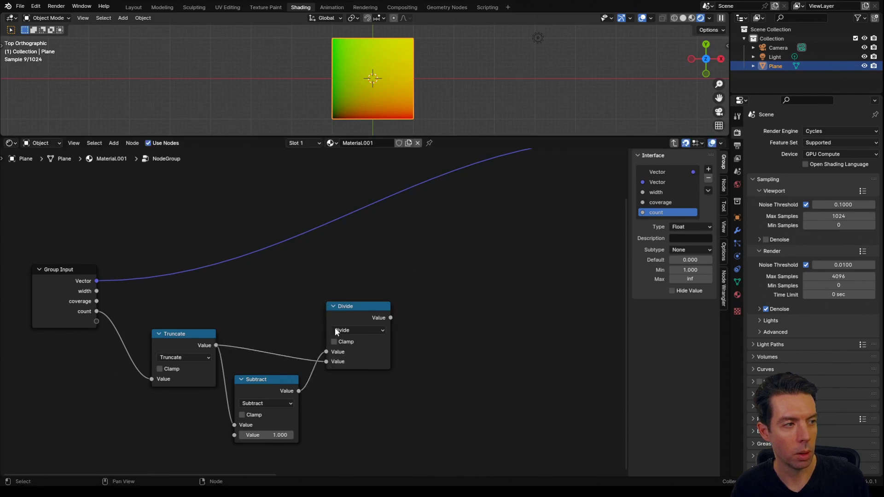
drag(336, 330, 326, 339)
Add a Math Multiply node that multiplies the Group Input's width by the Divide result.
drag(96, 291, 418, 284)
text(mul)
key(Return)
click(396, 259)
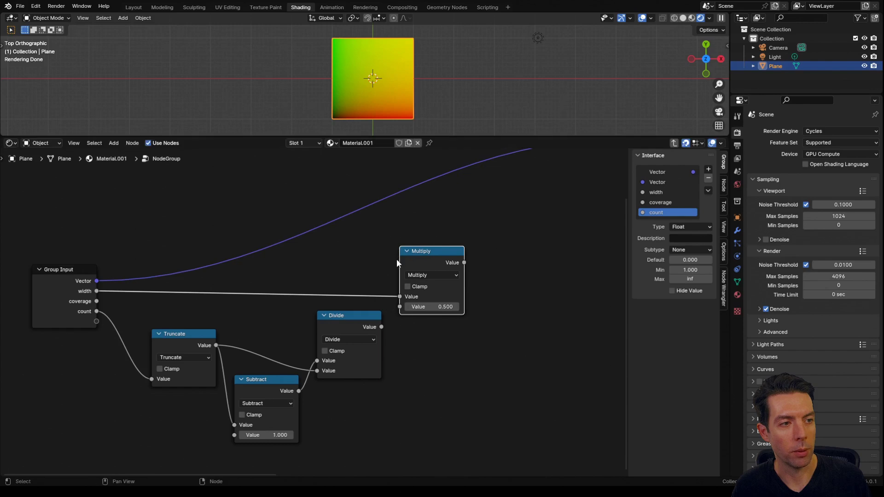
drag(383, 323, 400, 307)
middle_drag(364, 276, 335, 288)
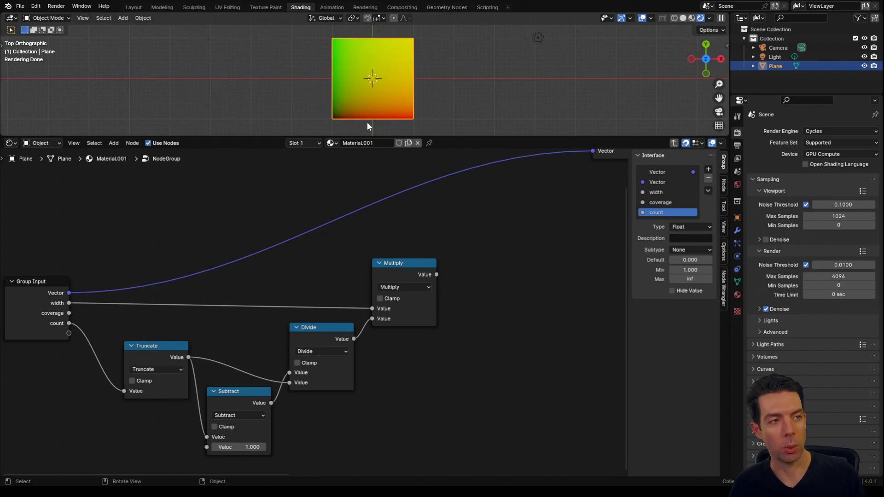
Add a Math Divide node after Multiply that divides its result by 2.
ctrl+scroll(383, 157, right, 1)
drag(432, 274, 464, 276)
text(div)
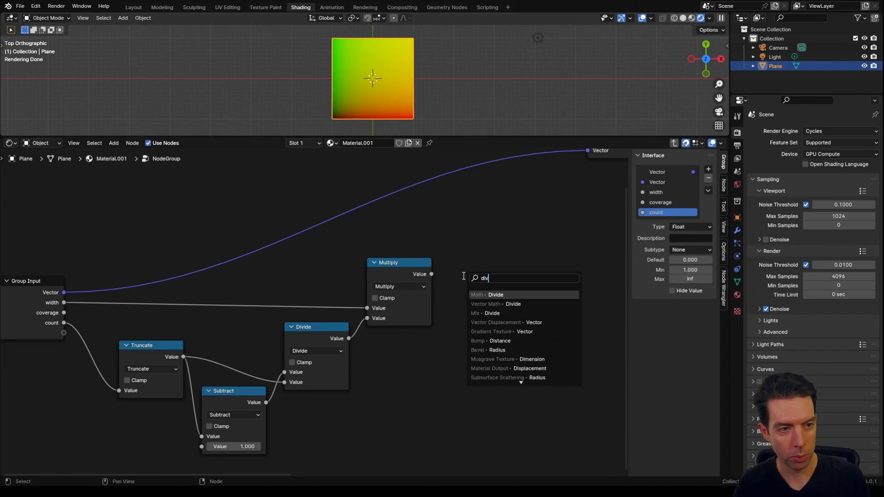
key(Return)
click(429, 278)
Add a Math Subtract node that subtracts the halved width from 0.5.
middle_drag(493, 278, 419, 288)
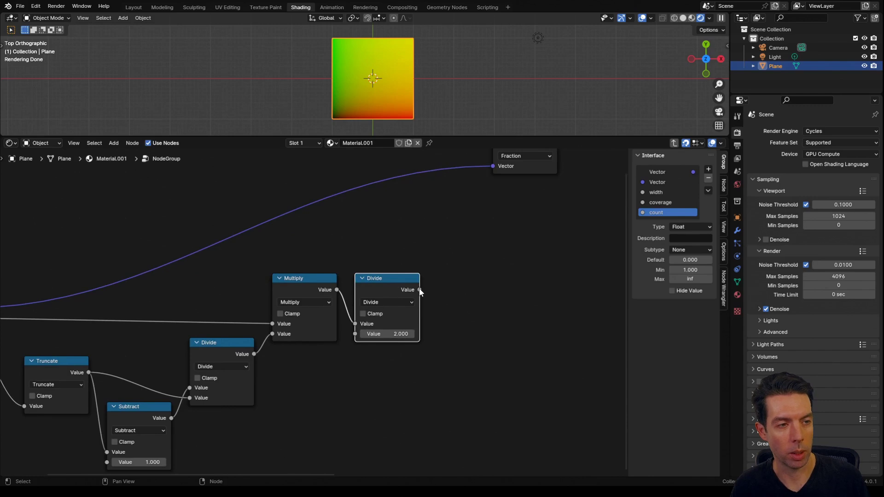
key(shift+a)
text(subtr)
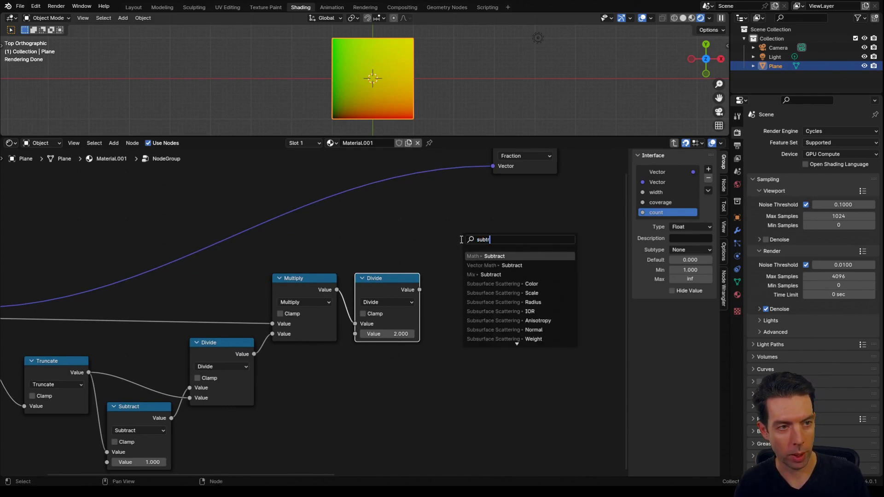
key(Return)
click(438, 265)
Add a Math Add node below Subtract that adds 0.5 to the halved width.
drag(438, 262, 440, 307)
text(add)
key(Return)
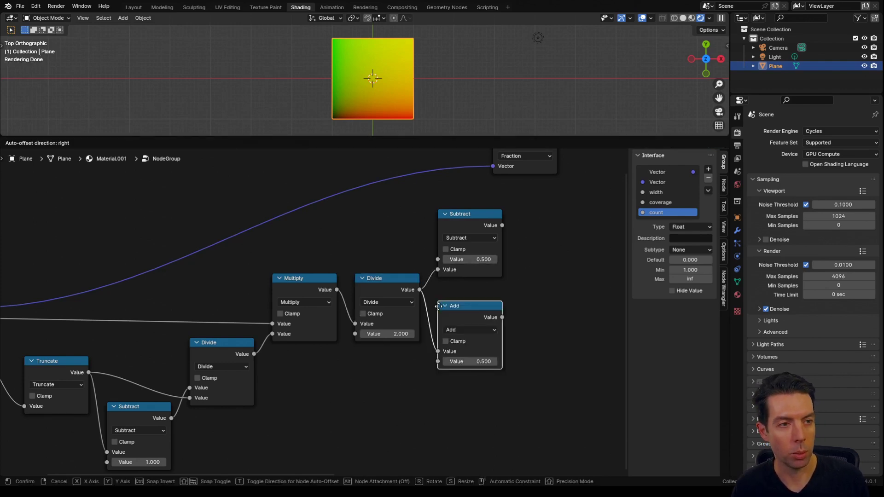
click(441, 299)
Move the Fraction node directly above the new Subtract node and feed its output into a new vector Map Range node.
scroll(440, 298, down, 2)
middle_drag(441, 298, 383, 322)
drag(456, 182, 409, 199)
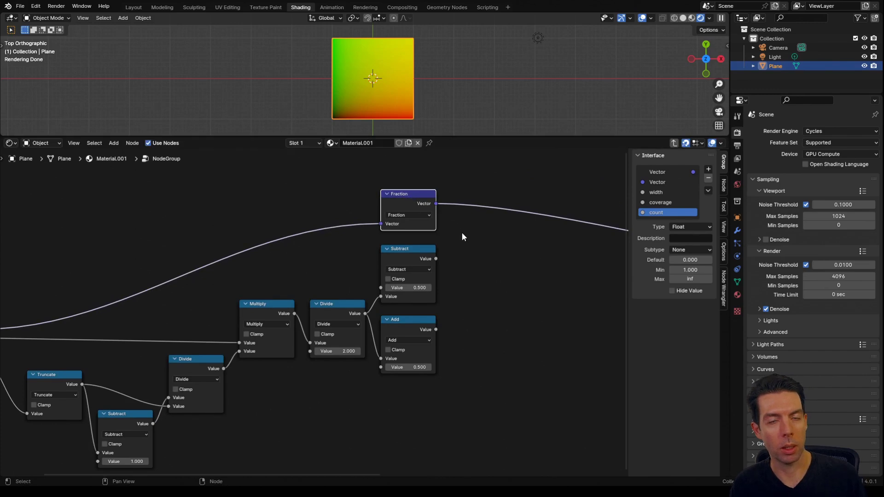
middle_drag(460, 233, 420, 264)
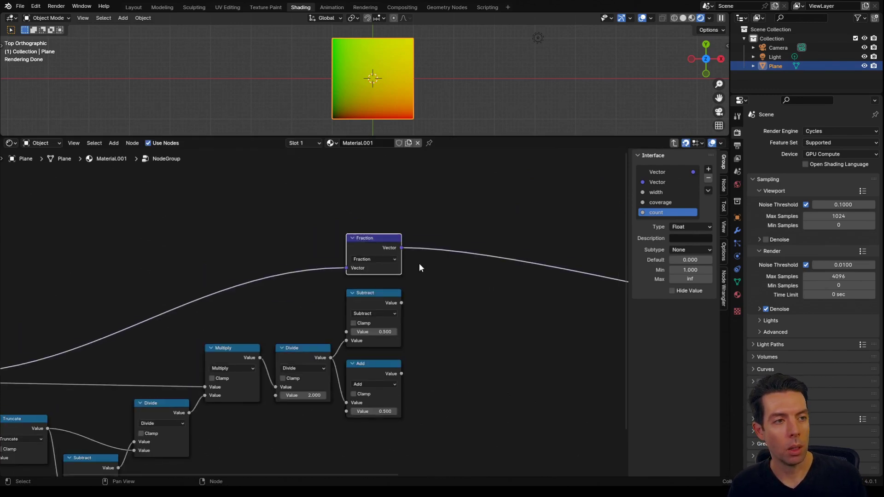
drag(402, 248, 438, 223)
text(mapp)
click(440, 179)
middle_drag(537, 297, 480, 278)
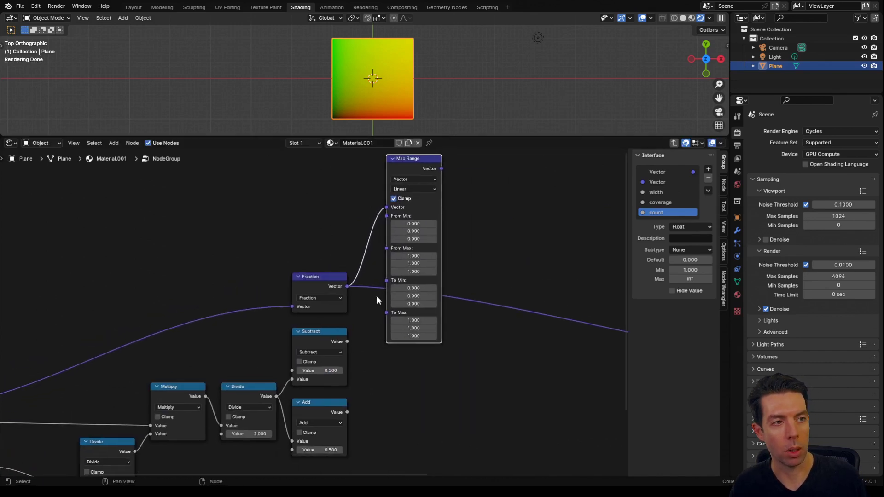
Connect the 0.5 Subtract node to the Map Range's From Max and set all To Min values to 0.5.
drag(347, 342, 386, 248)
middle_drag(483, 294, 465, 284)
drag(389, 256, 389, 271)
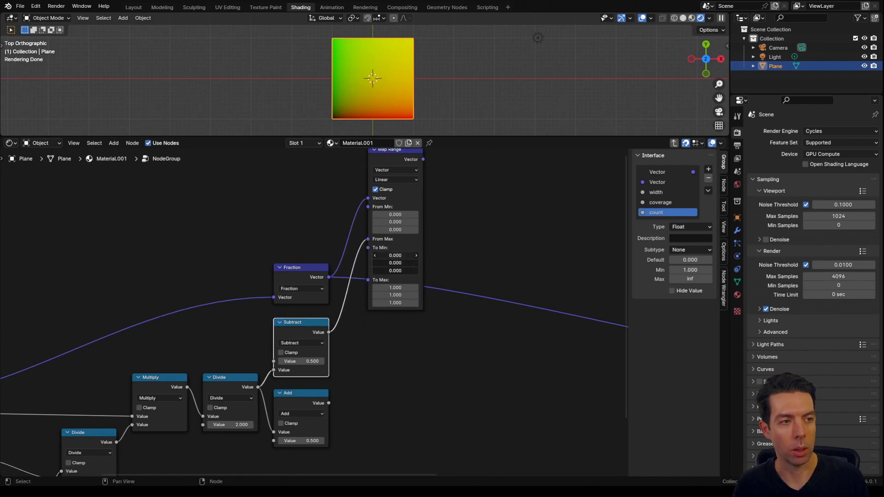
text(0.5)
key(Return)
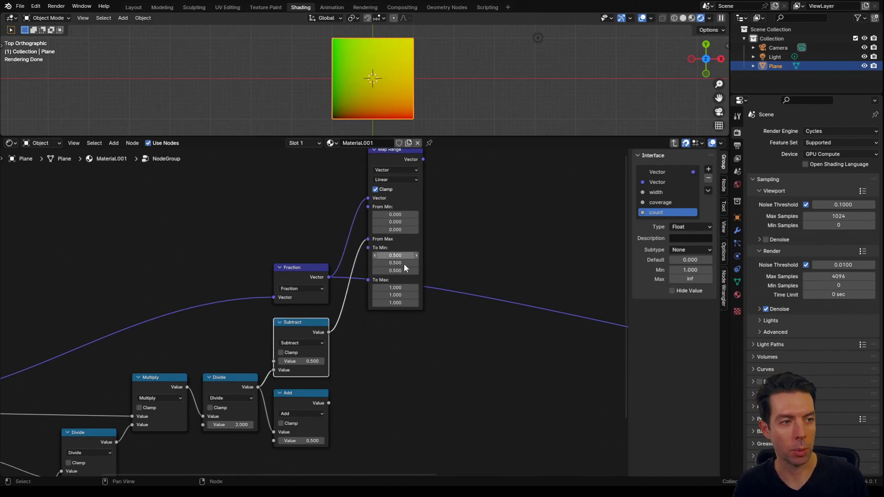
Duplicate the Map Range node and place the copy directly below the original.
scroll(437, 370, down, 1)
click(399, 193)
key(shift+d)
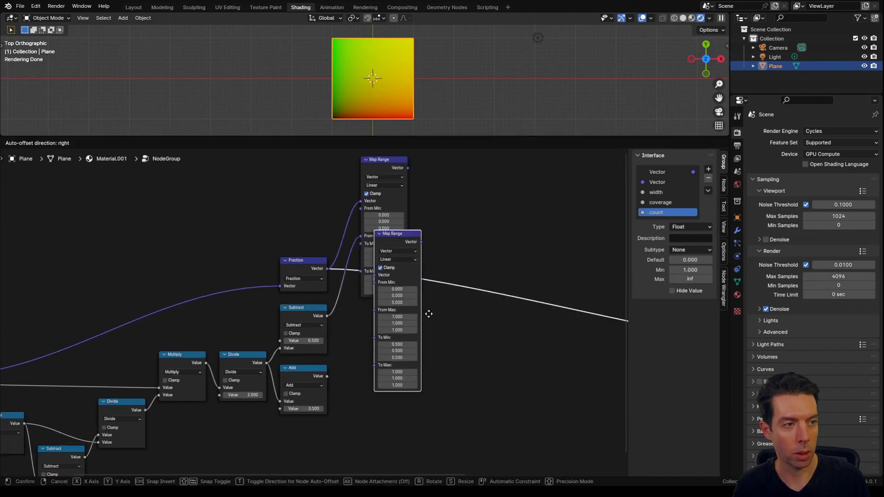
click(413, 357)
Connect Fraction to the second Map Range's Vector, the 0.5 Subtract node to From Min and the Add node to From Max.
scroll(319, 339, up, 2)
middle_drag(319, 339, 319, 277)
scroll(320, 276, up, 1)
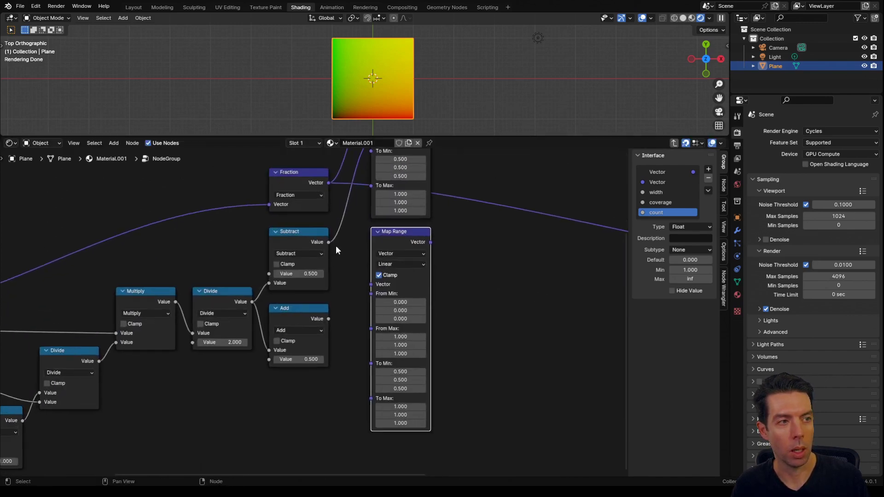
drag(328, 242, 371, 293)
drag(328, 183, 372, 284)
middle_drag(330, 250, 303, 222)
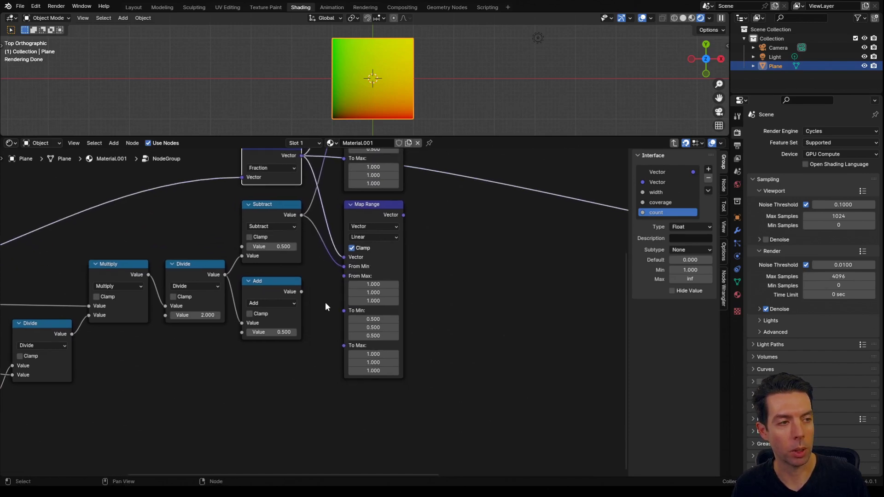
drag(302, 292, 344, 276)
middle_drag(335, 316, 364, 275)
Set the second Map Range's To Min values to 0 and drive its To Max from the count-minus-one Subtract node.
drag(377, 271, 377, 287)
text(0)
key(Return)
scroll(320, 337, down, 1)
middle_drag(309, 346, 355, 321)
drag(77, 341, 401, 273)
middle_drag(483, 247, 433, 278)
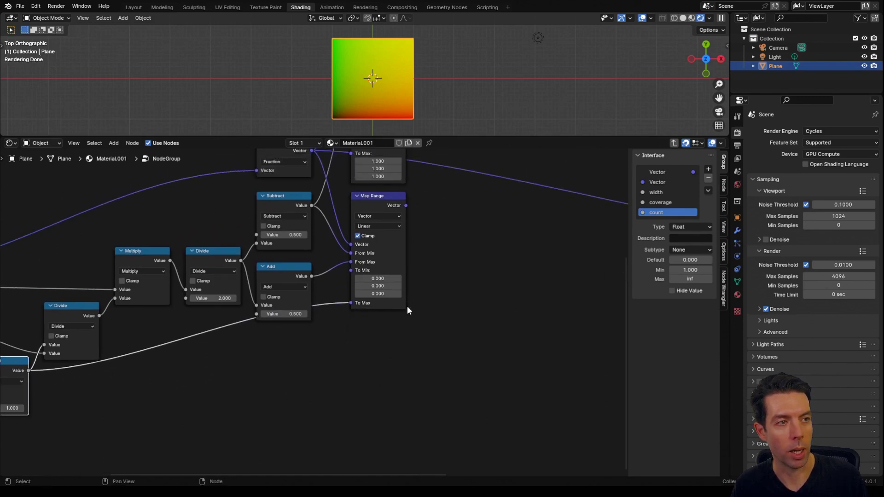
Duplicate the second Map Range node and place the copy directly below it.
click(392, 199)
key(shift+d)
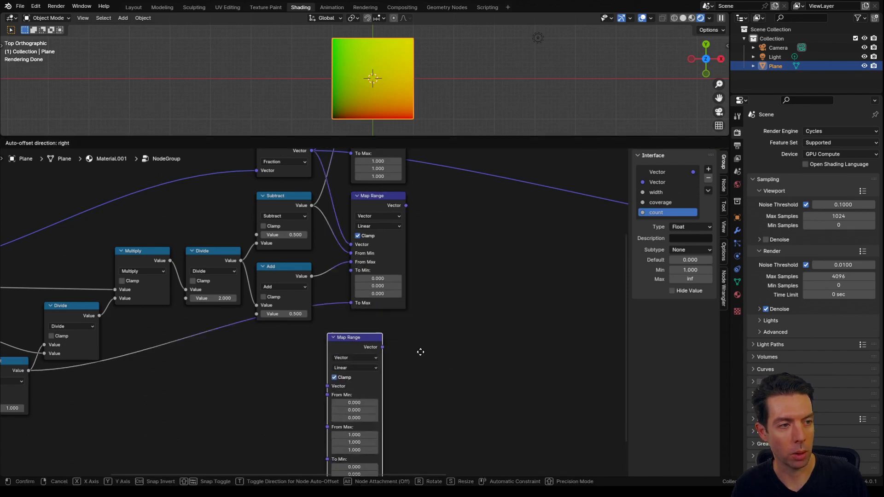
click(446, 339)
Connect Fraction to the third Map Range's Vector and Add to its From Min, and set all To Max values to 0.5.
drag(313, 151, 359, 370)
scroll(445, 389, up, 2)
middle_drag(445, 389, 421, 344)
drag(264, 212, 310, 333)
middle_drag(359, 373, 359, 325)
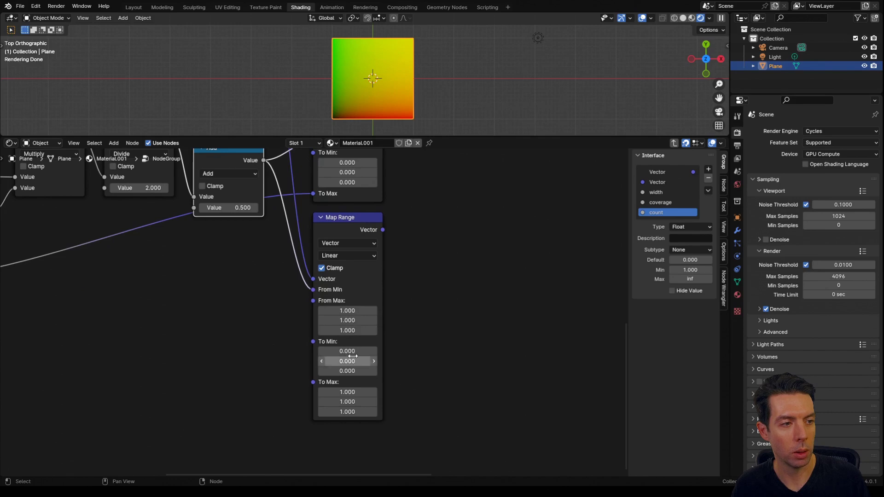
drag(352, 395, 352, 413)
key(Return)
Add a Vector Math Add node that sums the first and third Map Range outputs.
scroll(389, 321, down, 4)
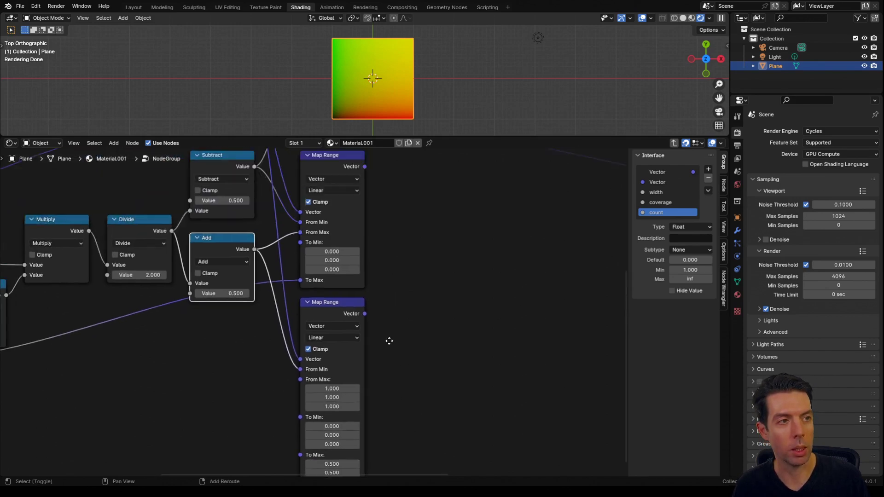
scroll(378, 216, down, 2)
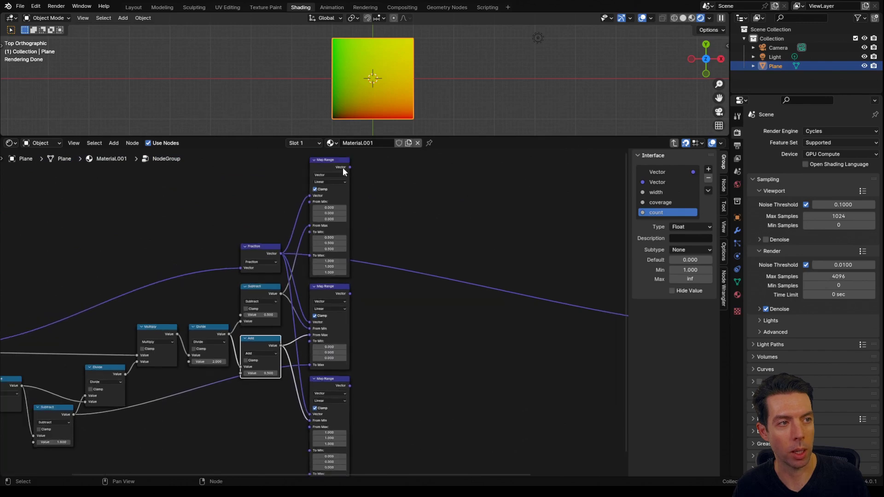
drag(349, 167, 373, 346)
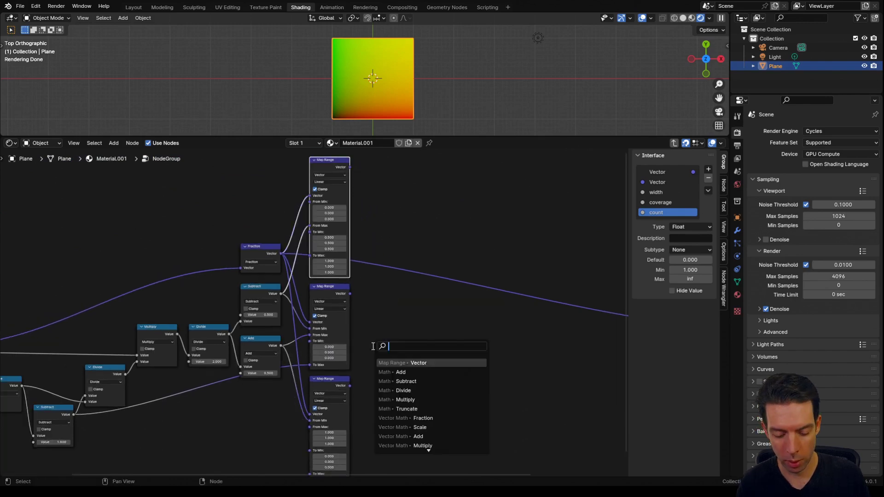
text(va)
key(Return)
click(374, 348)
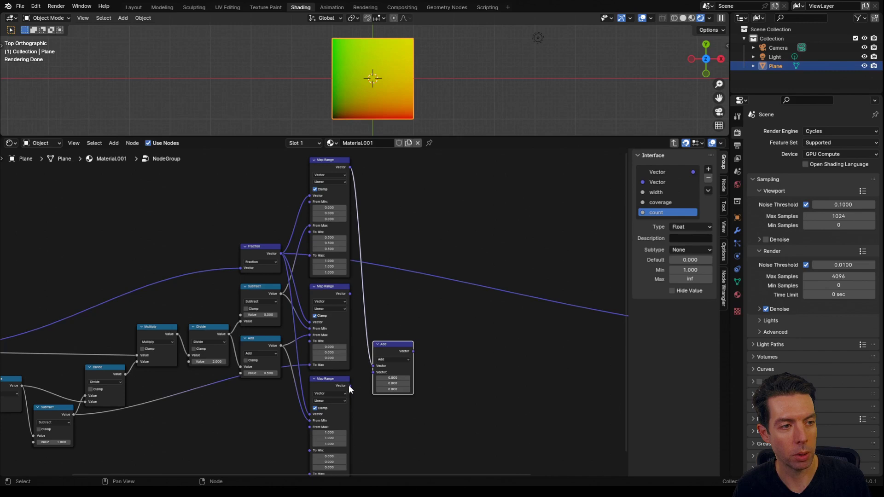
drag(350, 386, 373, 372)
drag(395, 344, 393, 325)
middle_drag(394, 304, 393, 318)
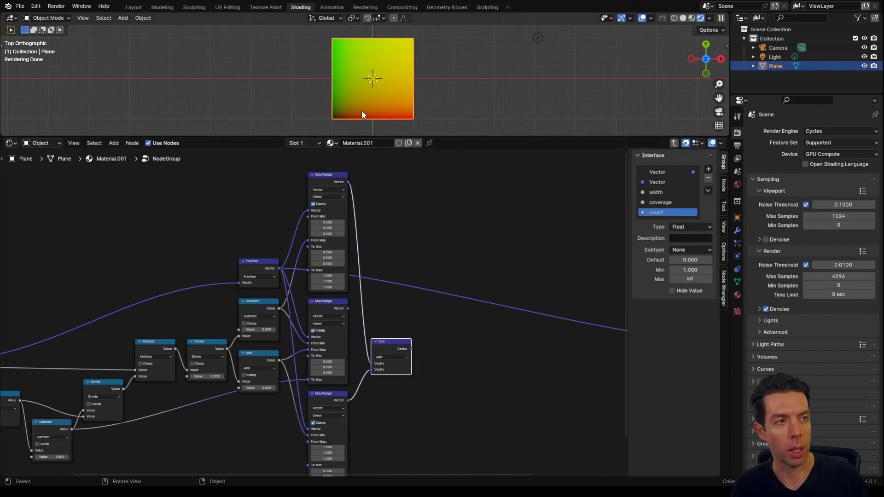
Add a second Group Input node beside the first Map Range, above the vector Add node.
scroll(400, 256, up, 2)
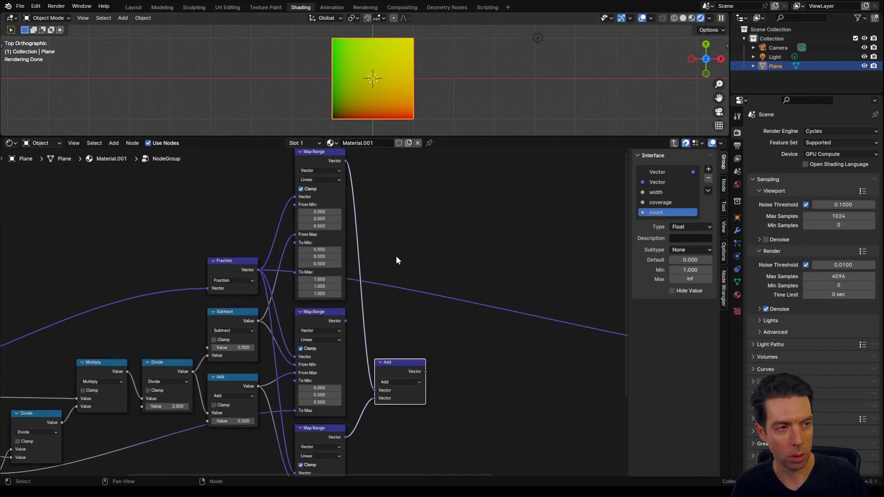
key(shift+a)
text(group)
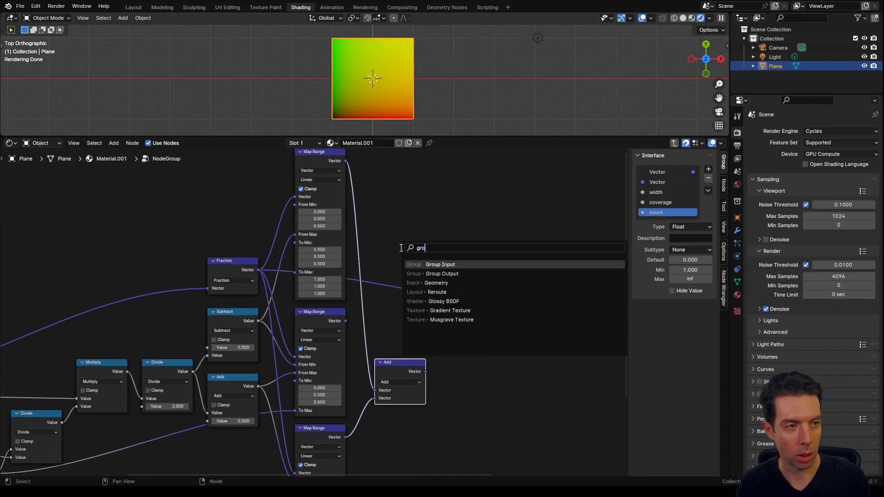
key(Return)
click(386, 213)
middle_drag(437, 226, 383, 275)
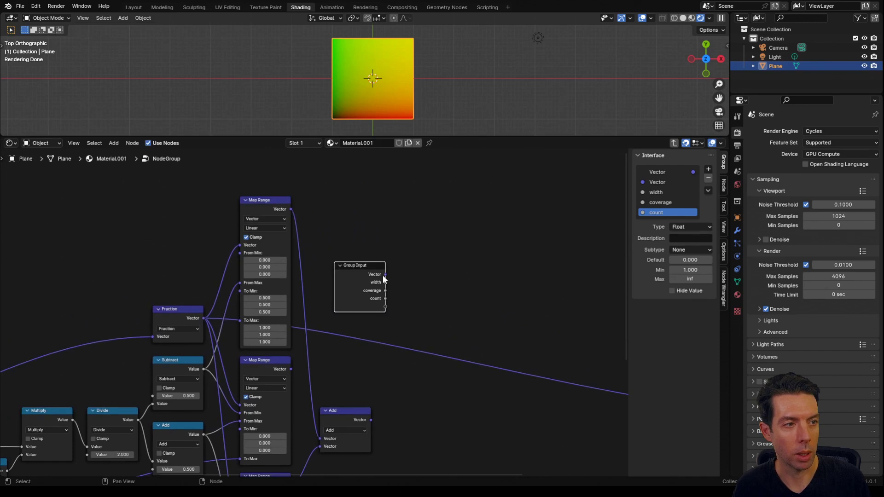
Connect the new Group Input's Vector to a Vector Math Floor node and its count to a Math Truncate node.
drag(386, 275, 397, 273)
text(flo)
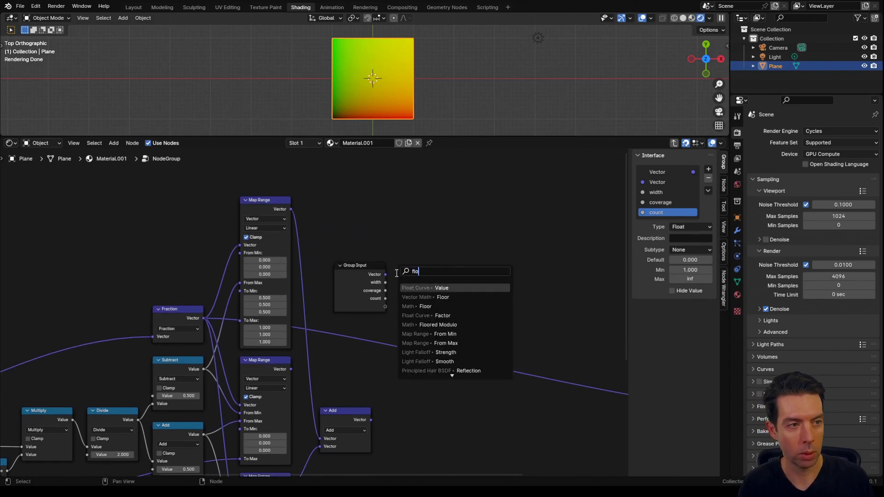
key(Down)
key(Return)
drag(385, 307, 398, 308)
text(trunc)
key(Return)
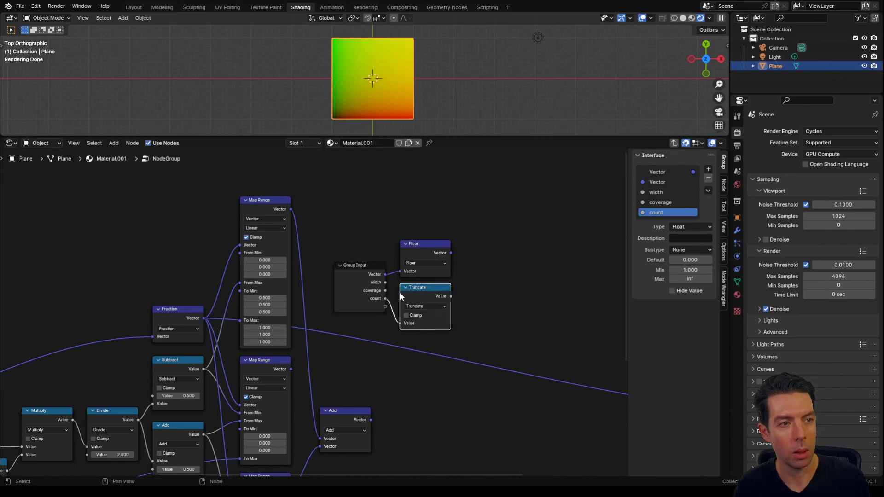
Add a Vector Math Multiply node that multiplies the Floor vector by the Truncate value.
drag(452, 257, 465, 264)
text(mul)
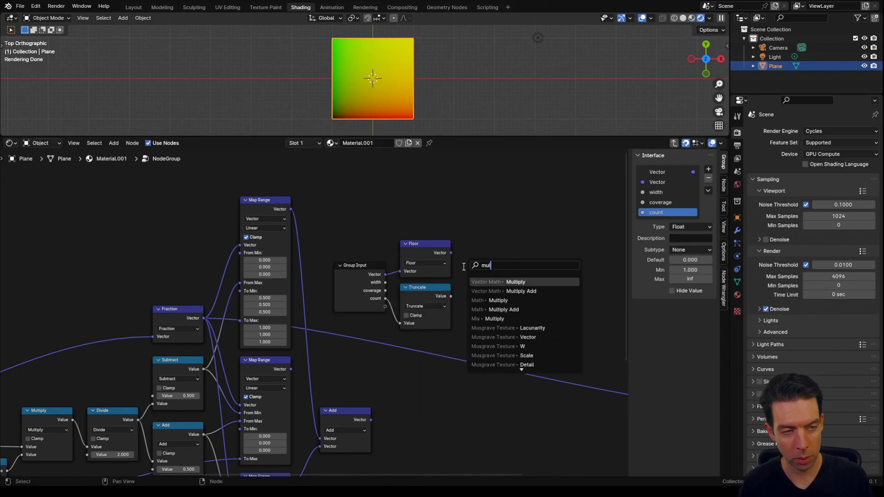
key(Return)
click(463, 267)
drag(451, 297, 466, 294)
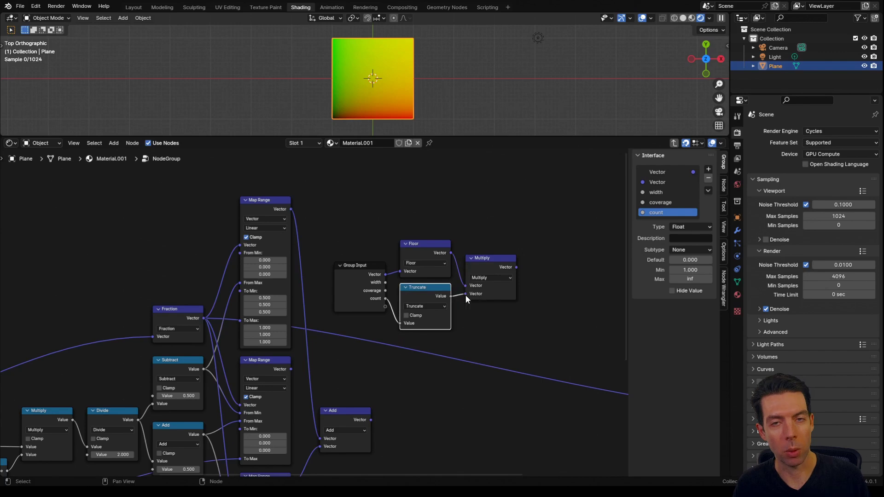
Add a Vector Math Add node that sums the Multiply result and the second Map Range output.
drag(516, 268, 547, 318)
text(add)
key(Return)
click(546, 318)
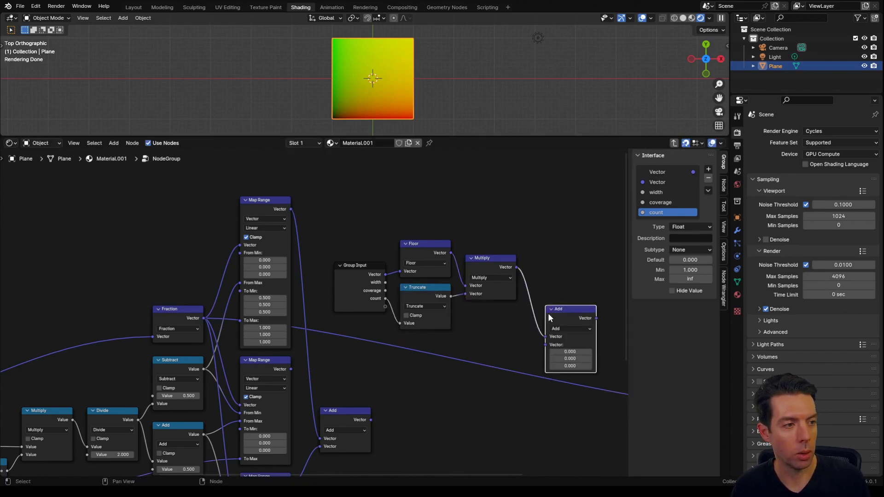
middle_drag(349, 394, 273, 329)
drag(214, 304, 475, 280)
middle_drag(474, 280, 383, 275)
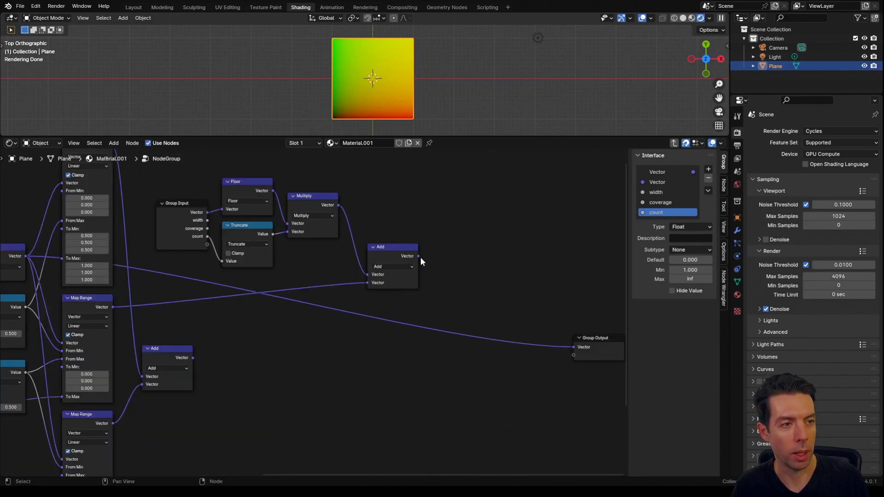
Add a final Vector Math Add node summing both vector Add results, and preview its output on the plane.
drag(419, 256, 452, 291)
text(add)
key(Return)
click(453, 294)
drag(193, 358, 447, 326)
ctrl+shift+click(480, 296)
Cut the link from Fraction to the Group Output's Vector and move the Group Output farther away from the final Add node.
scroll(497, 291, down, 2)
shift+middle_drag(516, 287, 257, 271)
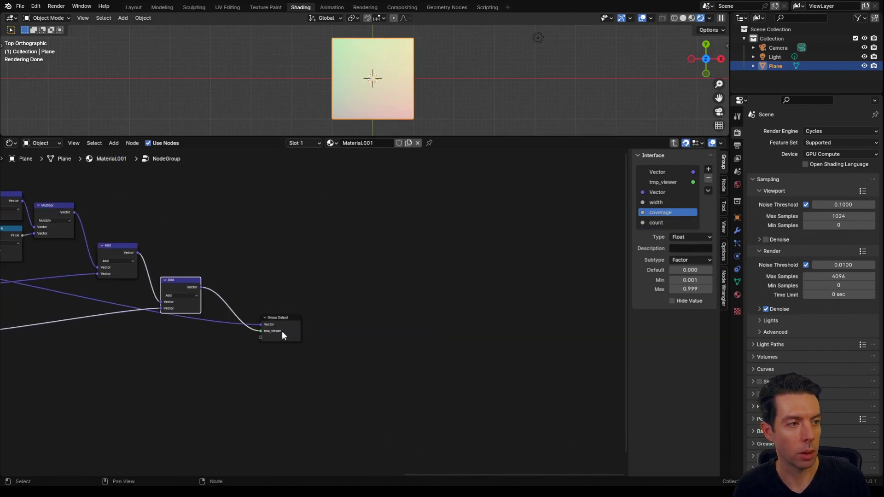
ctrl+right_drag(219, 319, 221, 334)
drag(278, 319, 436, 288)
scroll(395, 345, up, 2)
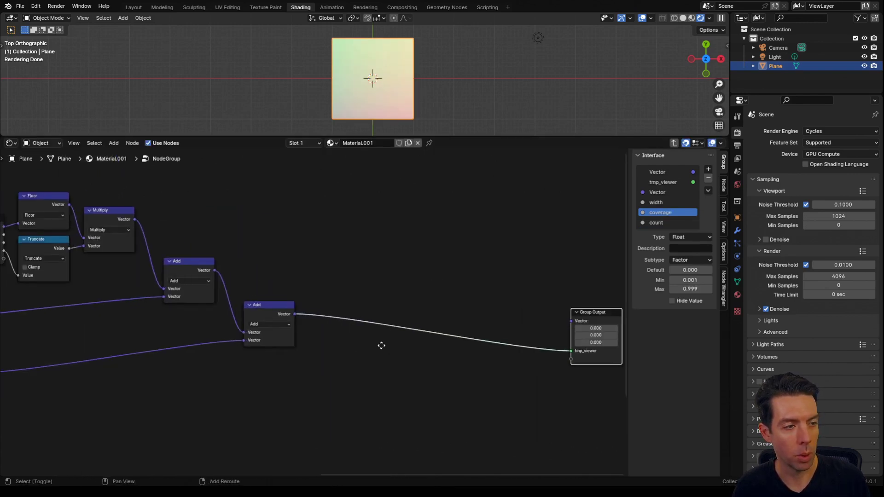
Insert a Separate XYZ node between the final vector Add node and the Group Output's preview link.
key(shift+a)
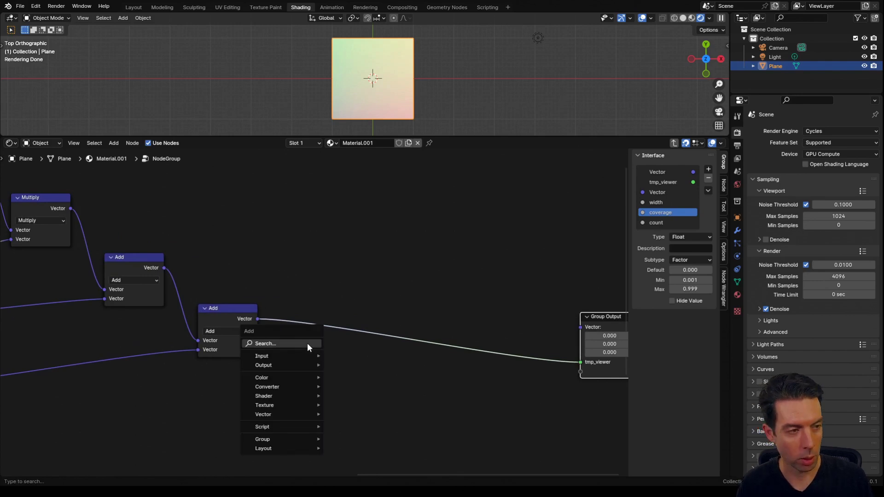
text(sep)
key(Return)
click(293, 304)
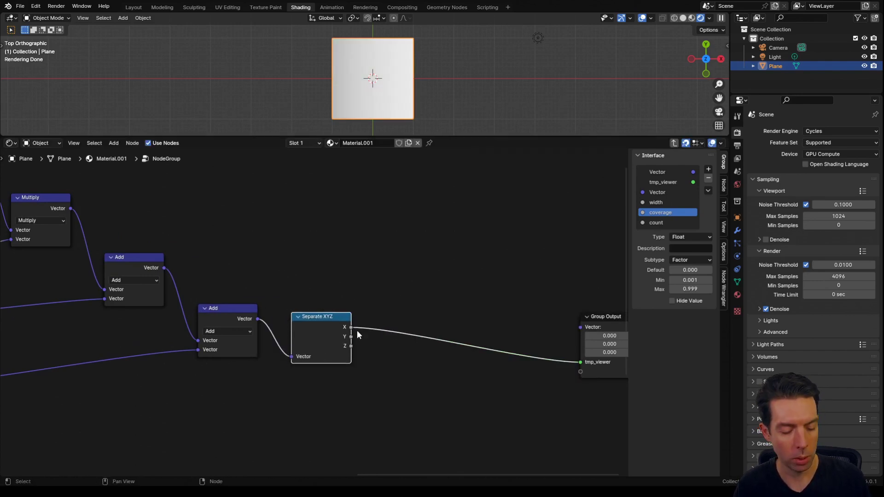
Insert a Math node set to Snap after the Separate XYZ node's X output, with an increment of 1.
key(shift+a)
text(add)
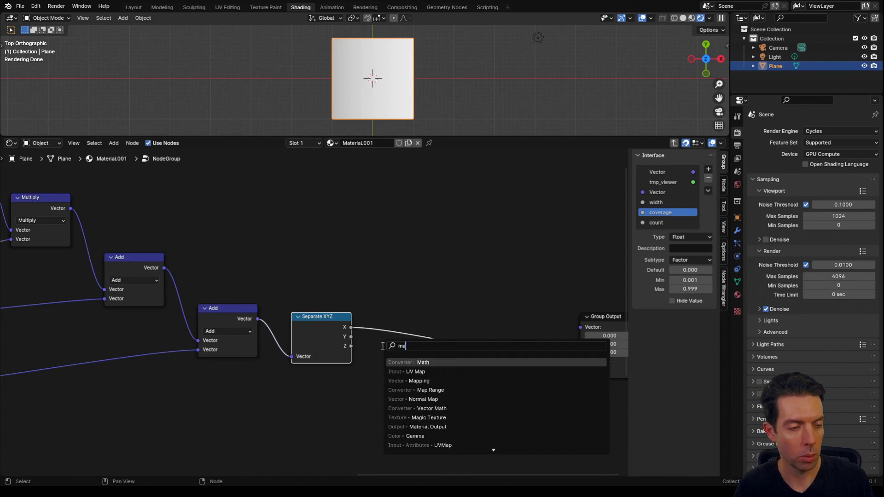
key(Return)
click(382, 316)
click(423, 347)
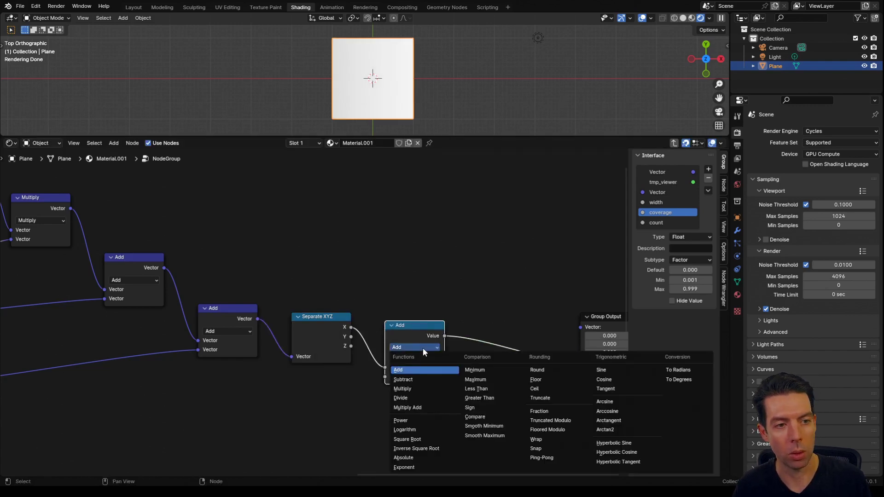
click(536, 448)
scroll(461, 406, up, 1)
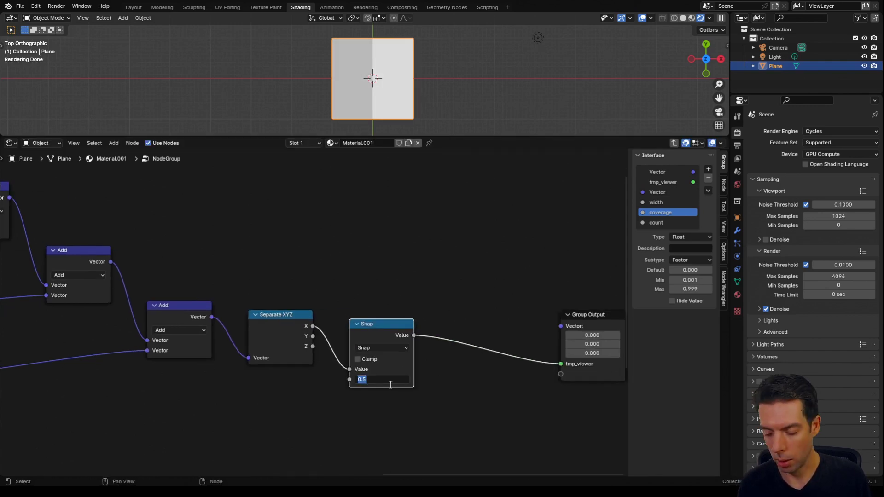
scroll(399, 358, up, 1)
Insert a White Noise Texture node after Snap so the preview colours each strand cell randomly.
key(shift+a)
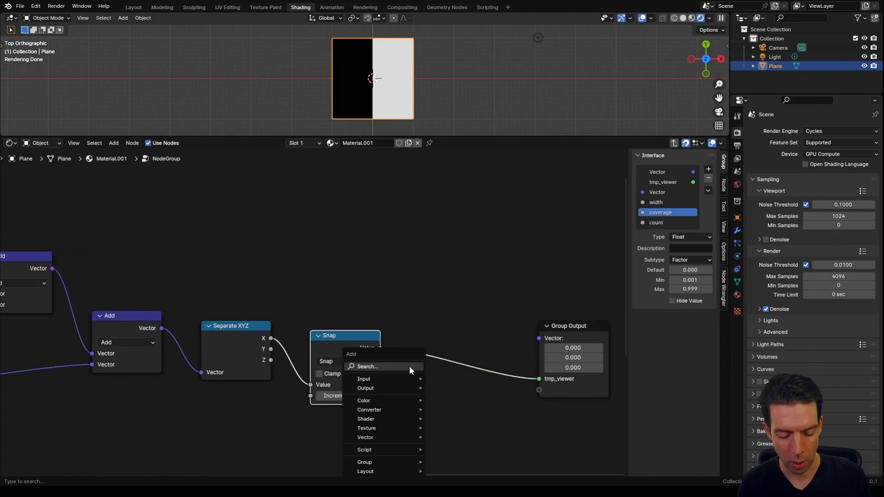
text(white)
key(Return)
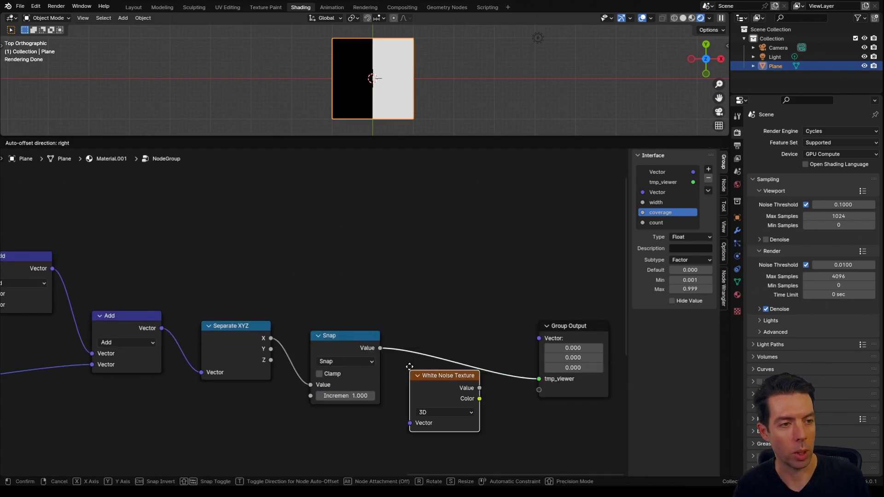
click(398, 332)
middle_drag(381, 345, 397, 331)
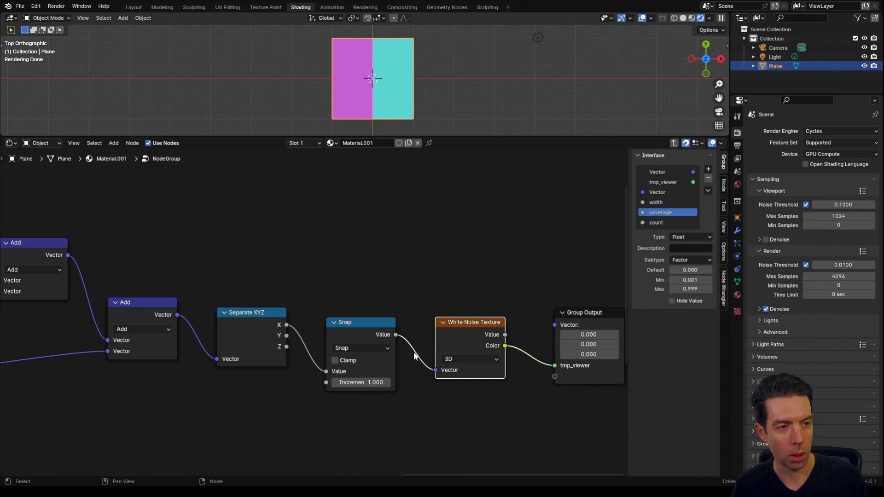
Leave the group and set the NodeGroup's width to 0.4, coverage to 0.8 and count to 3.
key(Tab)
scroll(444, 339, up, 3)
click(359, 325)
text(.4)
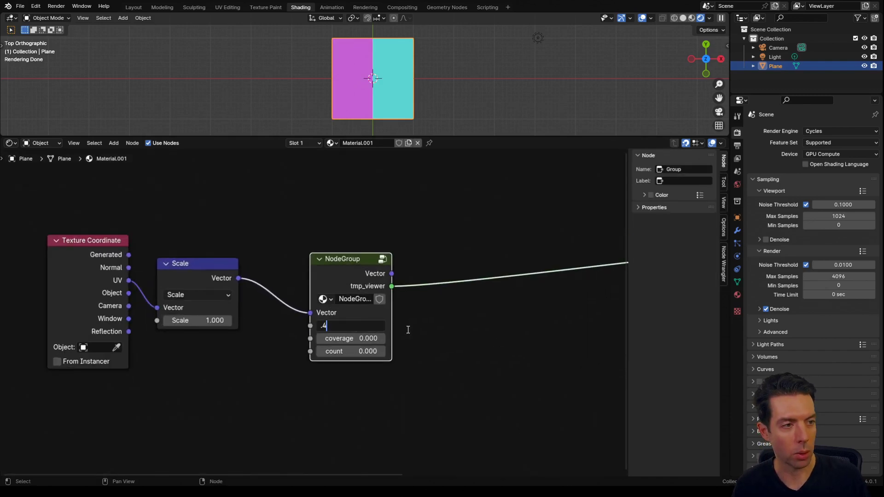
key(Return)
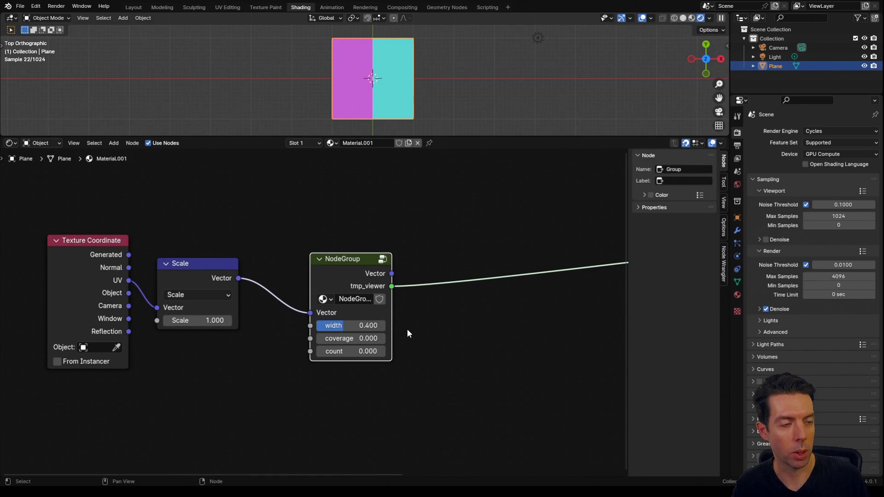
click(357, 336)
key(BackSpace)
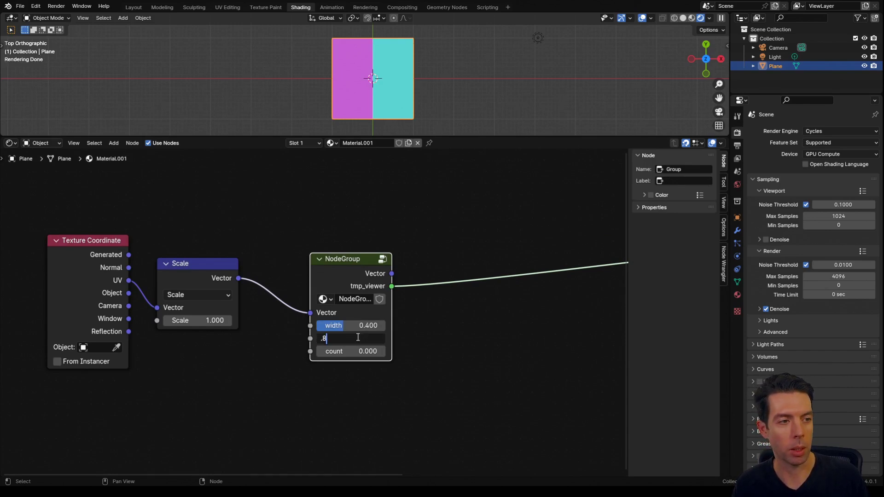
text(.8)
key(Return)
click(359, 351)
text(3)
key(Return)
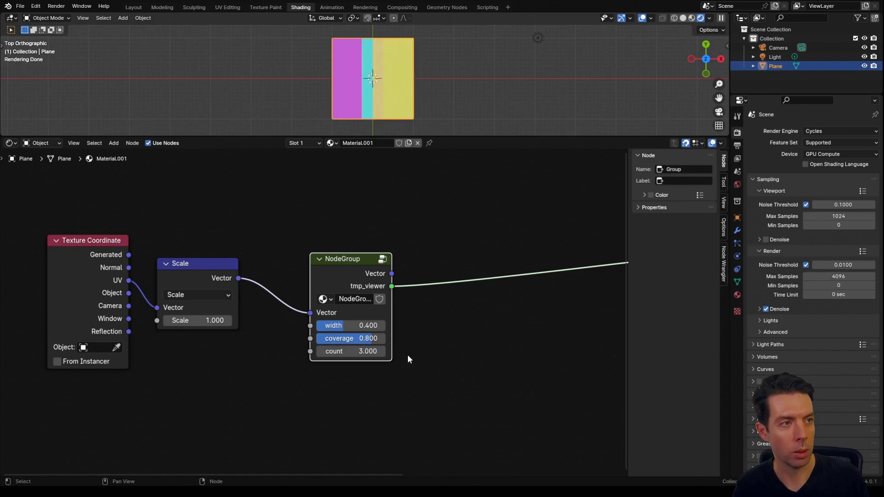
Test the strand preview with a count of 2, restore the count to 3, and try a different width.
scroll(380, 179, up, 1)
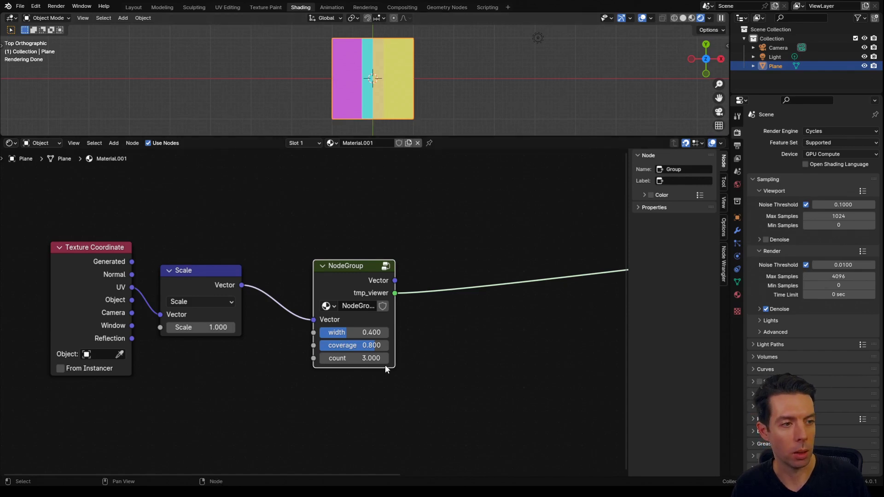
click(364, 359)
text(2)
key(Return)
click(362, 361)
text(3)
key(Return)
drag(363, 331, 405, 332)
right_click(406, 331)
middle_drag(363, 331, 348, 336)
Inside the group, delete the Separate XYZ, Snap and White Noise Texture nodes and preview the final vector Add node.
key(Tab)
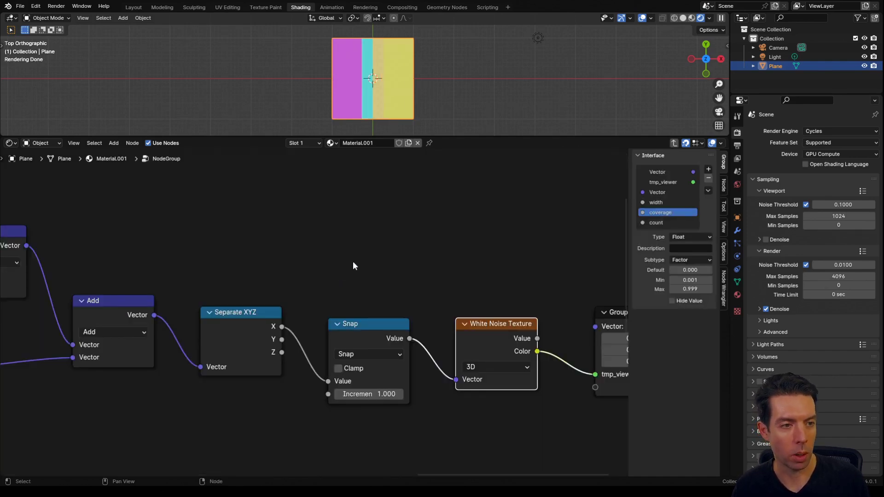
scroll(352, 266, down, 1)
drag(243, 278, 461, 409)
key(x)
ctrl+shift+click(177, 306)
Enclose all nodes from the first Group Input through the final Add in a frame labelled "coordinates".
scroll(170, 302, down, 3)
middle_drag(166, 300, 543, 292)
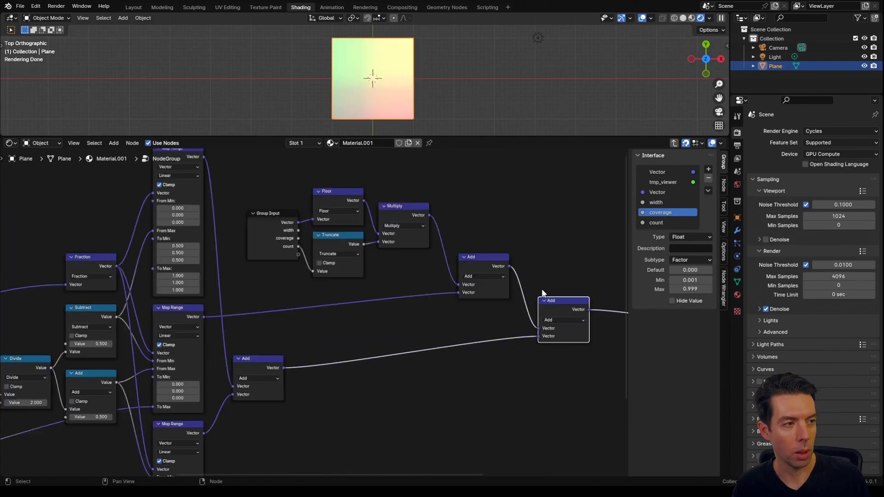
scroll(461, 295, down, 6)
middle_drag(284, 300, 419, 276)
scroll(290, 266, down, 1)
drag(54, 231, 561, 439)
key(ctrl+j)
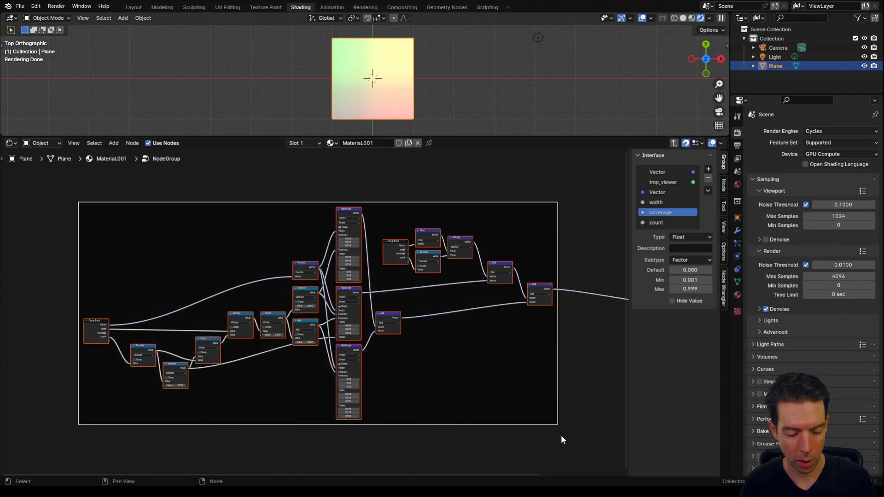
key(F2)
text(coordinates)
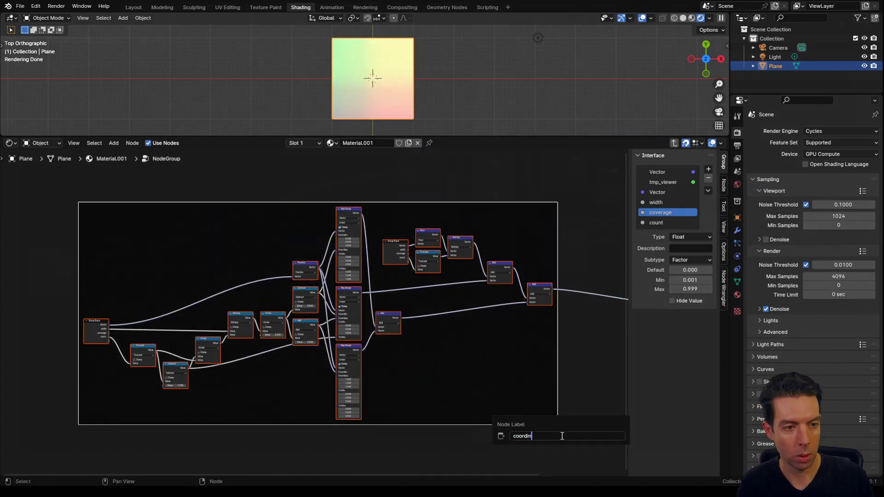
key(Return)
key(ctrl+space)
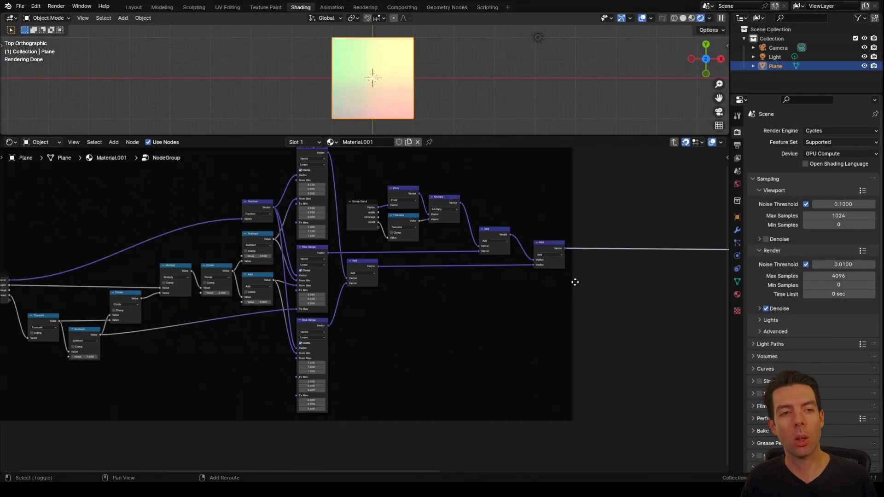
Add a Vector Math Scale node fed by the final Add, placed outside the frame, and set its scale to pi.
mouse_move(572, 280)
middle_down()
mouse_move(542, 260)
mouse_move(467, 255)
middle_up()
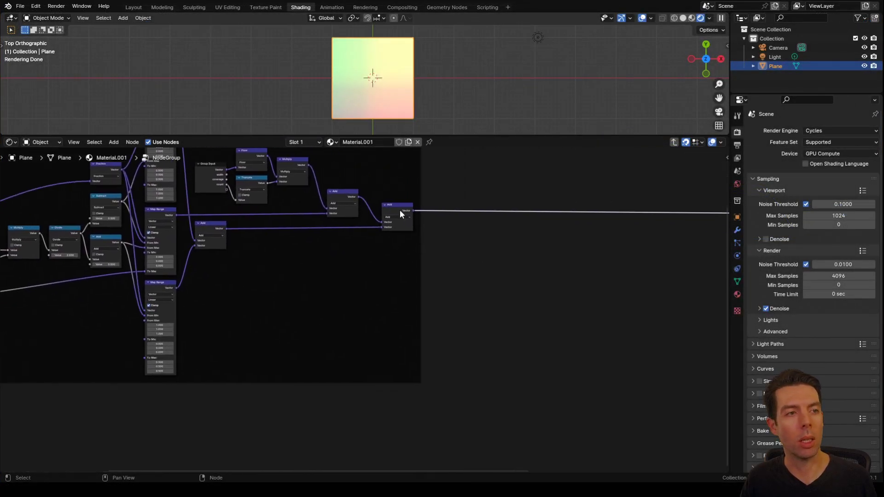
drag(416, 211, 457, 374)
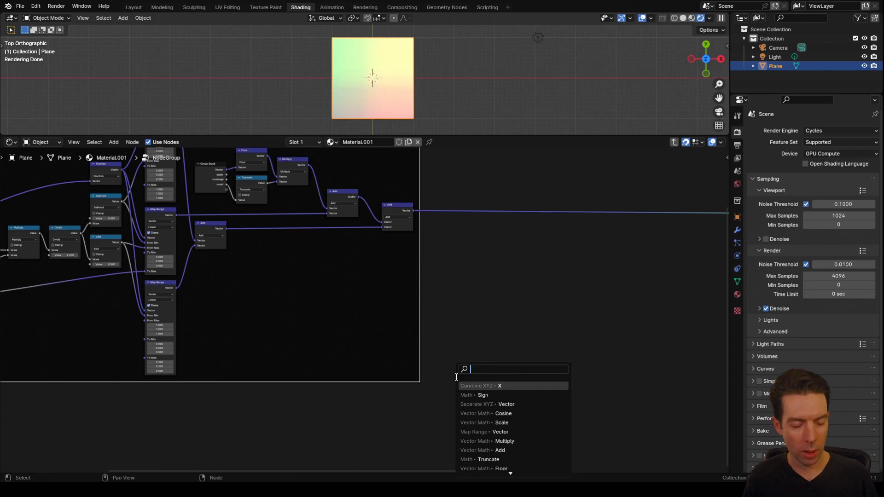
text(scale)
key(Return)
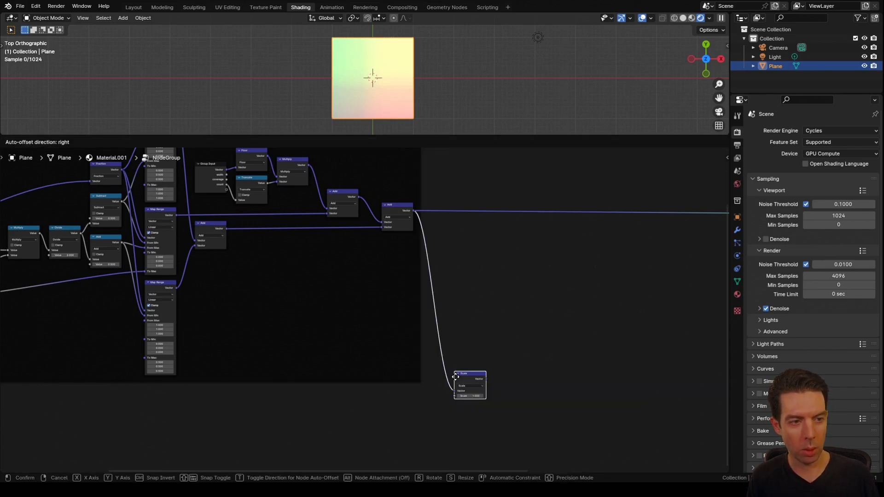
click(455, 376)
scroll(506, 387, up, 8)
middle_drag(533, 391, 221, 244)
click(289, 359)
text(p)
key(Return)
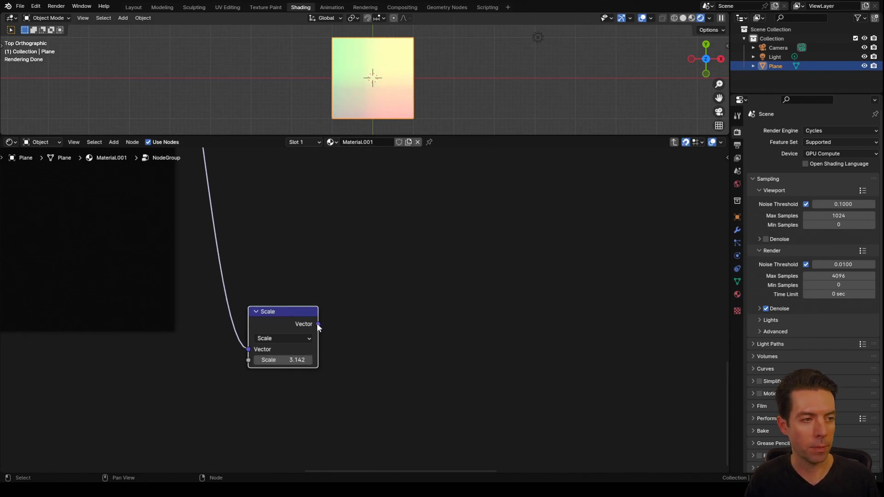
Add a Vector Math Cosine node after the Scale node and preview its output on the plane.
drag(321, 323, 356, 328)
text(cos)
key(Return)
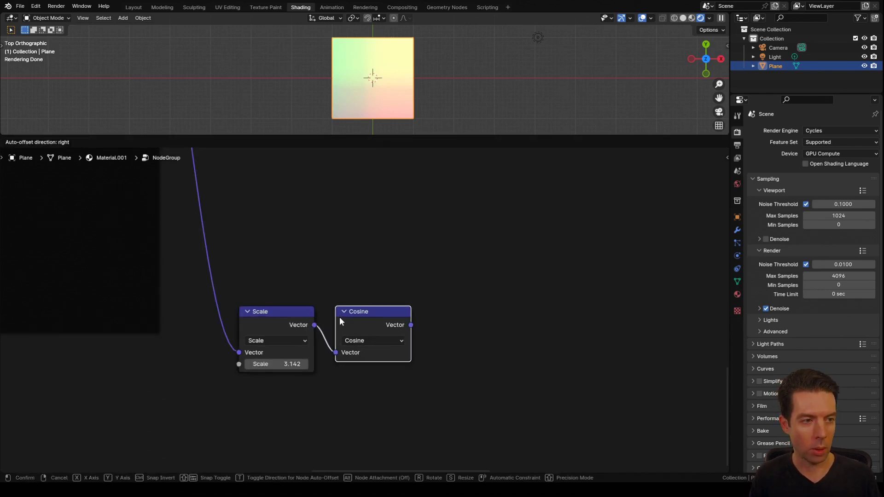
click(380, 324)
key(KP_Decimal)
ctrl+shift+click(353, 318)
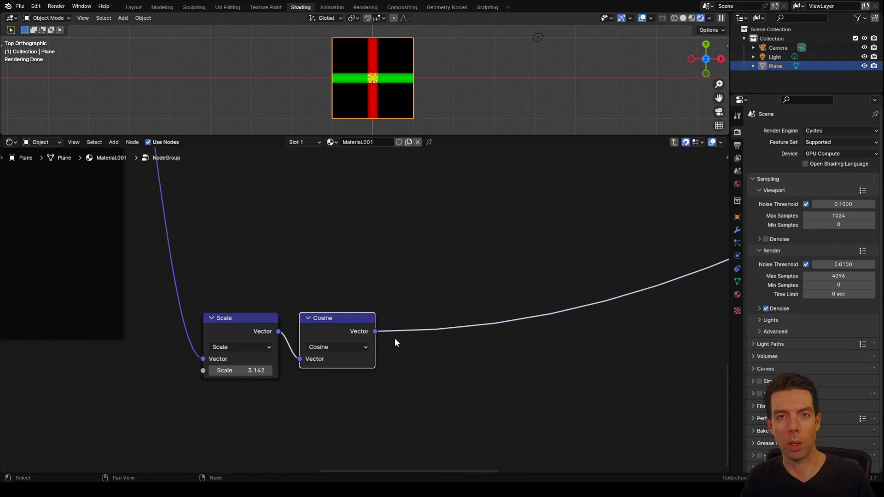
Branch a Separate XYZ node off the Cosine node's vector output, keeping the existing preview link.
drag(375, 331, 408, 396)
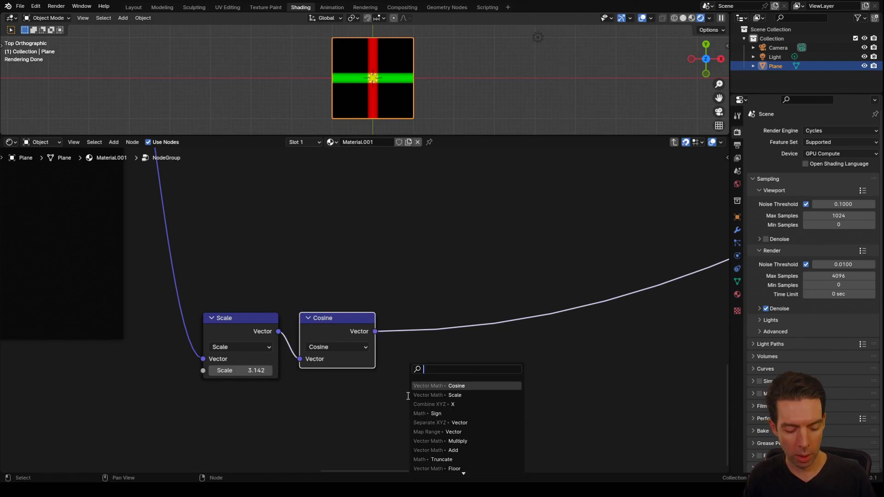
text(se)
key(Return)
click(408, 397)
middle_drag(479, 406, 388, 364)
Add two Math Sign nodes, one fed by the Separate XYZ node's X output and one by its Y output.
drag(390, 364, 430, 409)
text(sign)
key(Return)
click(429, 328)
text(sign)
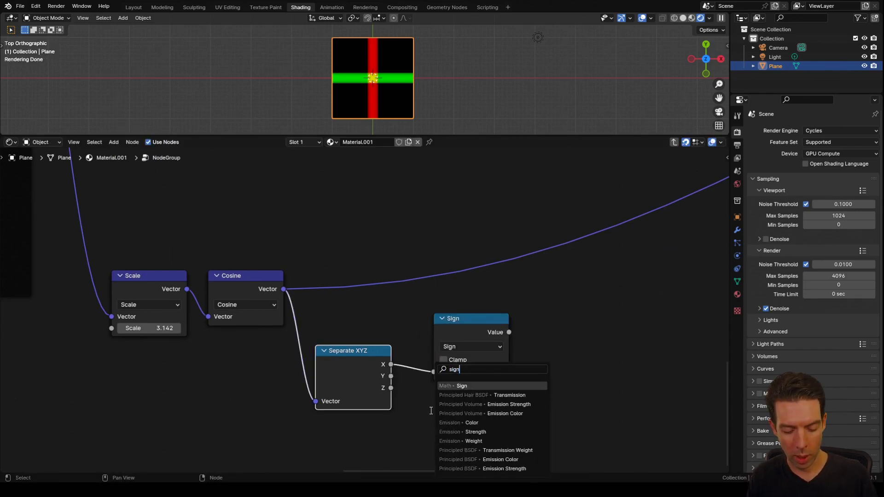
key(Return)
click(433, 407)
middle_drag(501, 392, 398, 352)
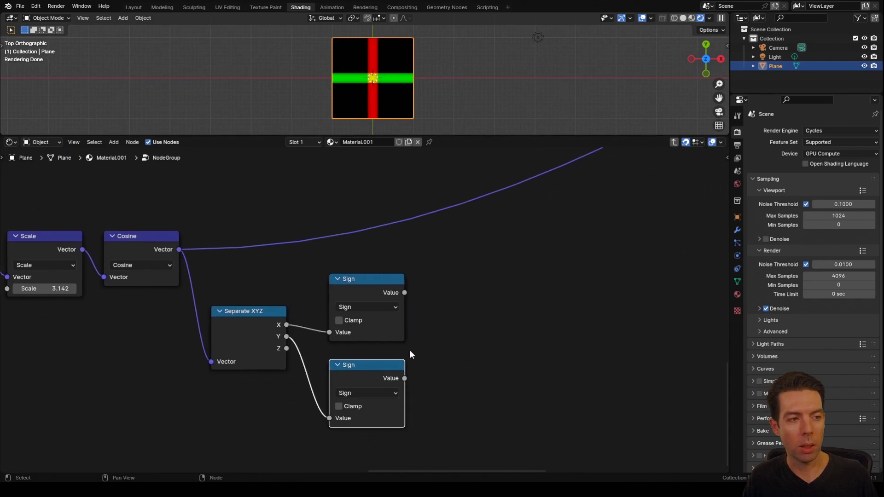
Add a Combine XYZ node with the Signs swapped: the Y-fed Sign into X and the X-fed Sign into Y.
drag(405, 379, 464, 327)
text(combine x)
key(Return)
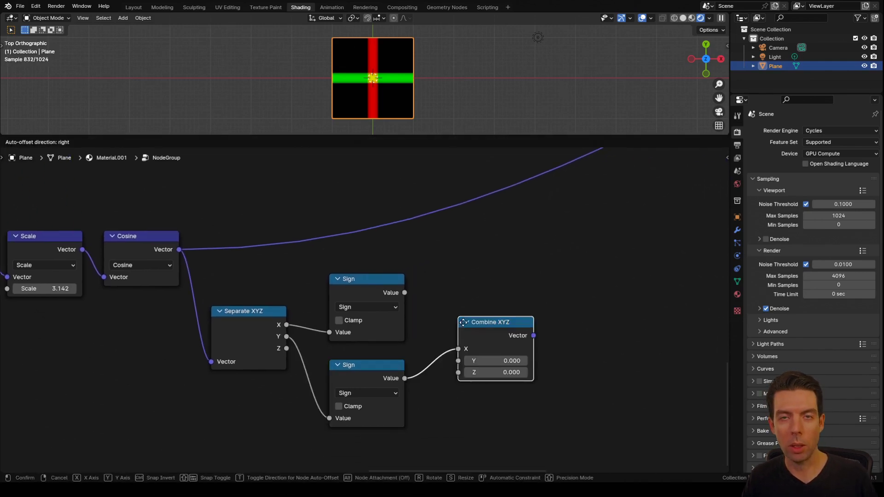
click(462, 314)
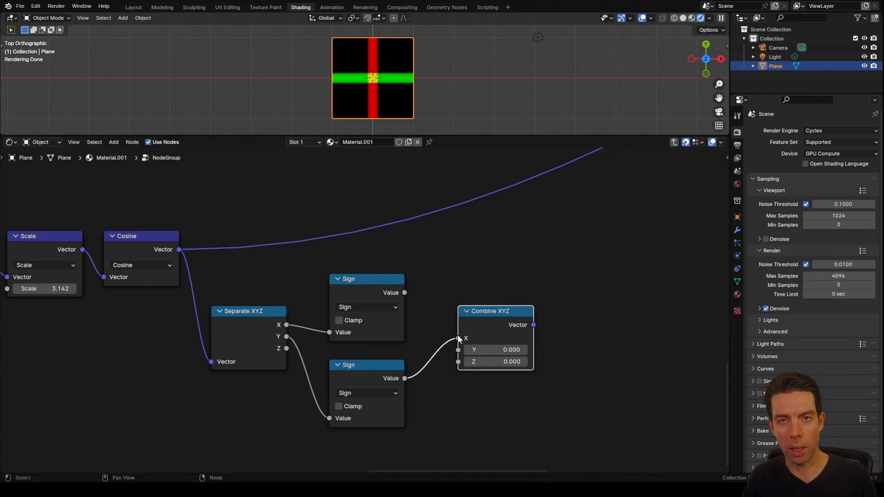
drag(403, 292, 468, 348)
Add a Vector Math Multiply node after Combine XYZ with the multiplier set to 1, -1, 0.
middle_drag(535, 324, 481, 336)
drag(480, 335, 515, 330)
text(mult)
key(Return)
click(568, 388)
text(1)
key(Tab)
text(-1)
key(Return)
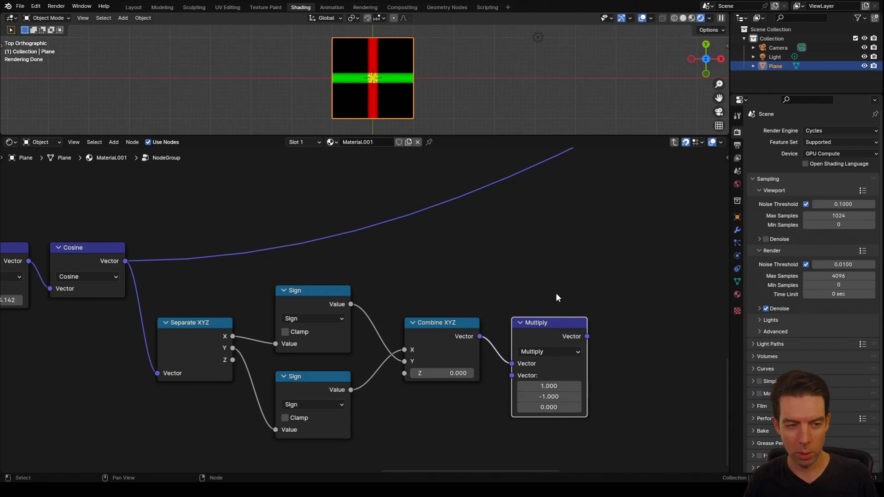
Add another Vector Math Multiply node combining the Cosine vector with the first Multiply's result, and preview its output.
scroll(183, 286, up, 1)
drag(122, 271, 613, 272)
text(mul)
key(Return)
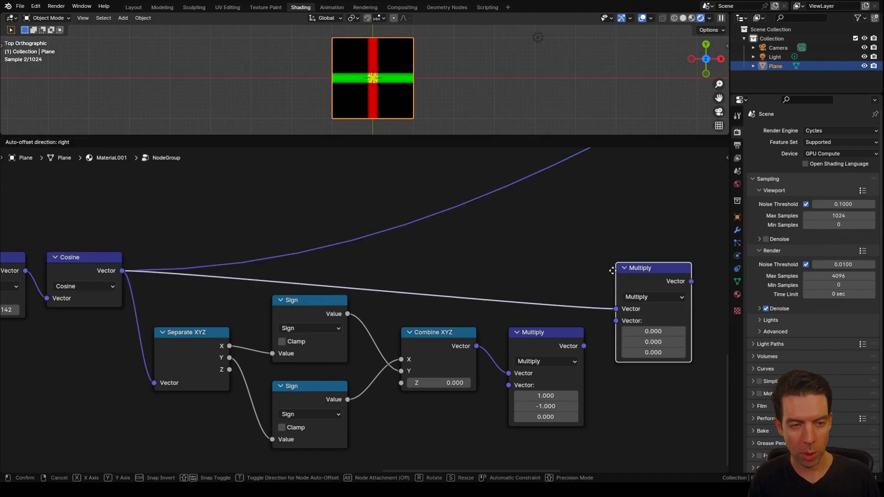
click(604, 242)
drag(585, 345, 603, 292)
middle_drag(578, 256, 487, 276)
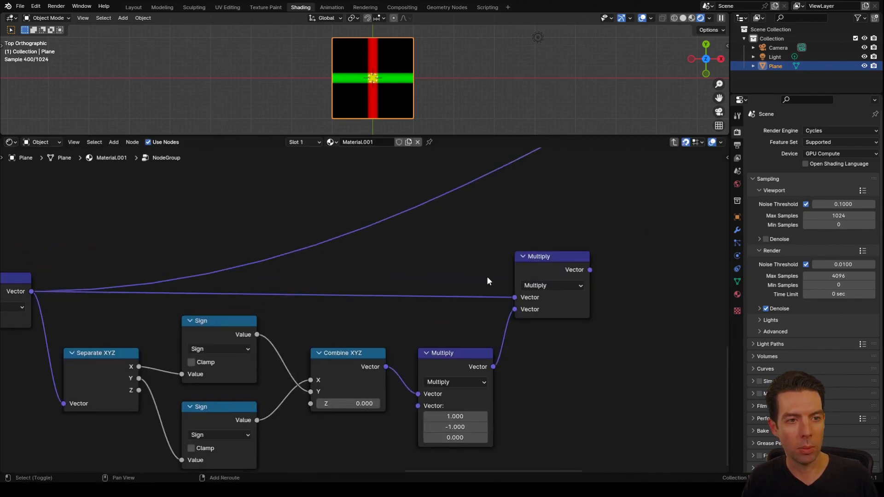
ctrl+shift+click(535, 256)
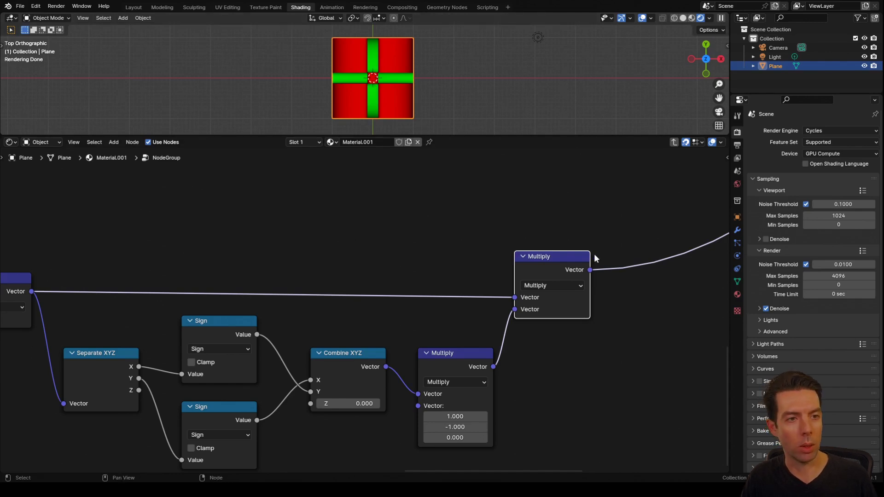
Add a vector Map Range node with its Vector input fed by the last Multiply node.
middle_drag(594, 257, 535, 255)
drag(518, 264, 556, 263)
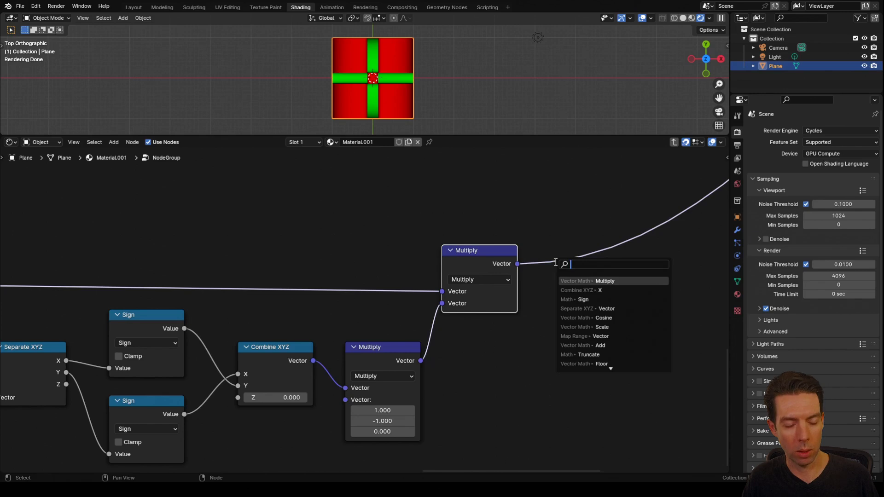
text(map ra)
key(Return)
click(550, 242)
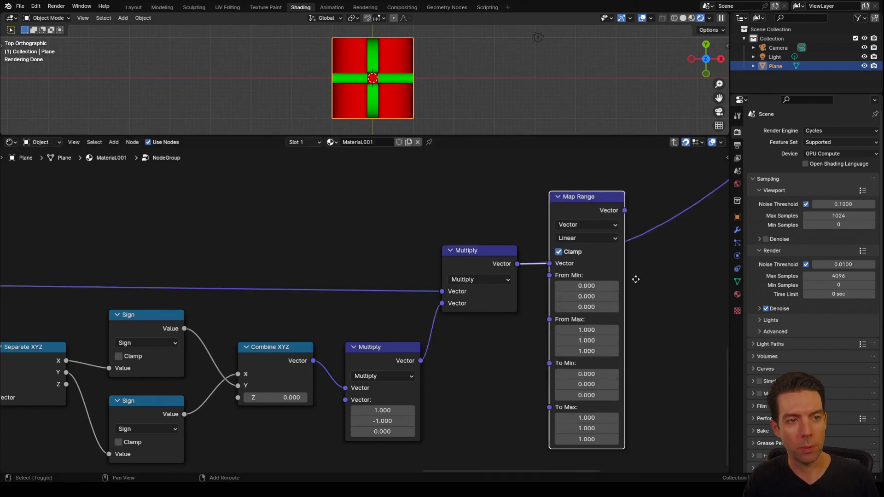
Set all three From Min values of the Map Range node to -1 and preview its output.
middle_drag(585, 283, 516, 269)
click(515, 272)
text(-)
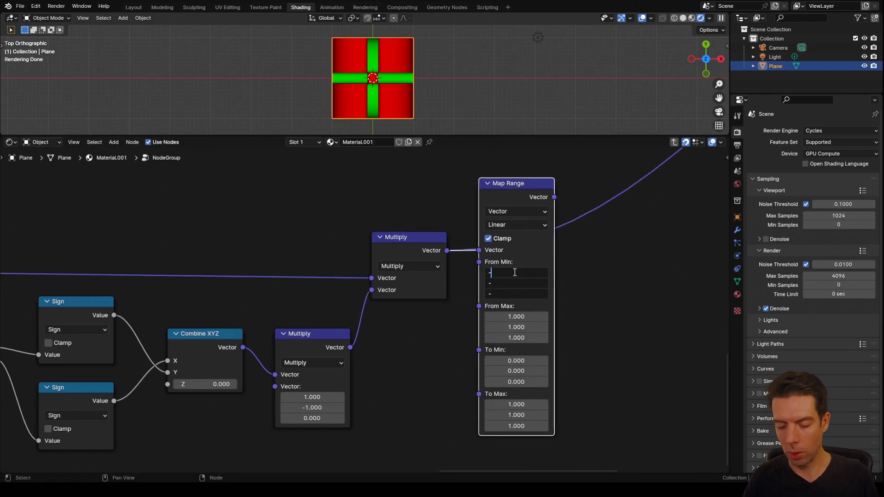
text(1)
key(Return)
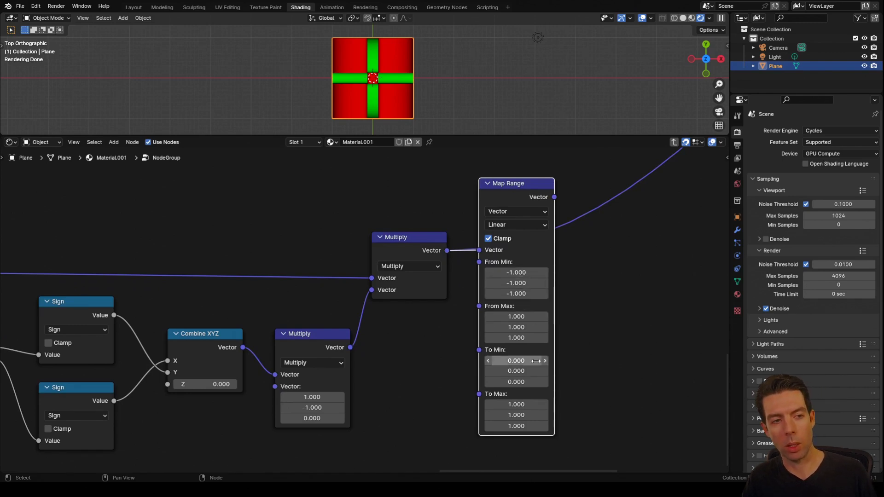
scroll(582, 353, down, 1)
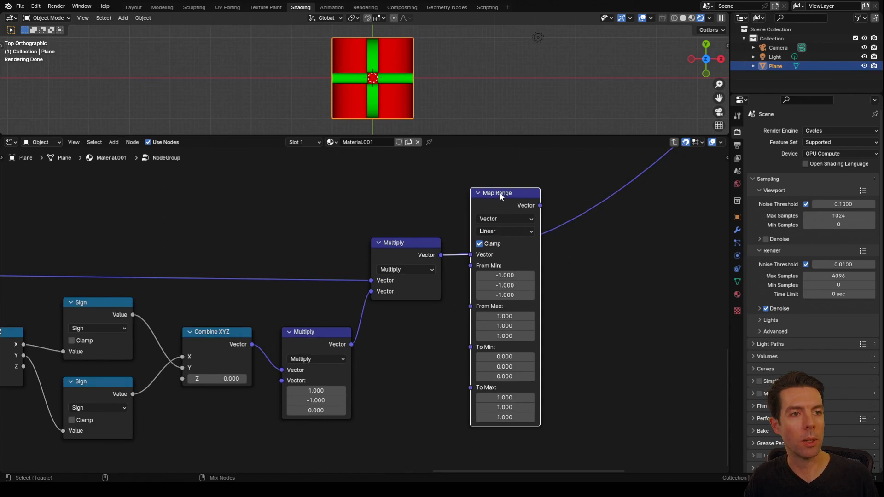
scroll(444, 214, down, 1)
Group the nodes from Scale through Map Range into a frame labelled "height".
middle_drag(402, 209, 524, 216)
scroll(524, 216, down, 2)
drag(120, 221, 661, 401)
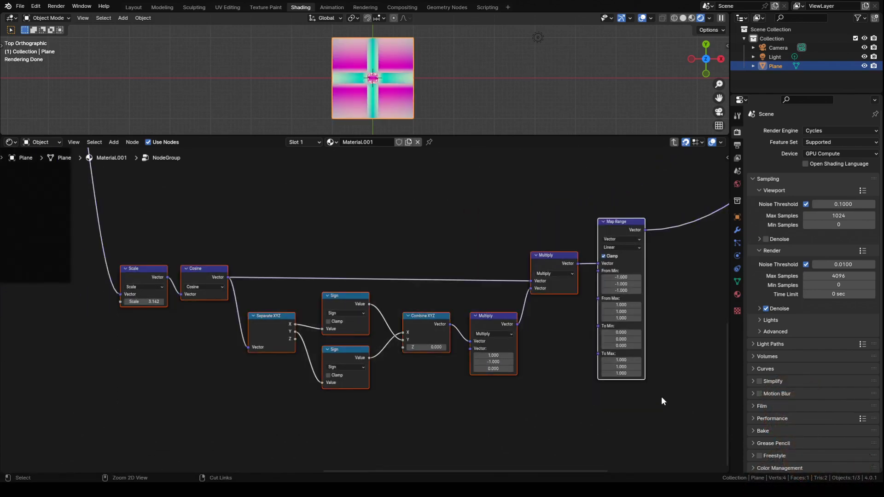
key(ctrl+j)
key(F2)
text(height)
key(Return)
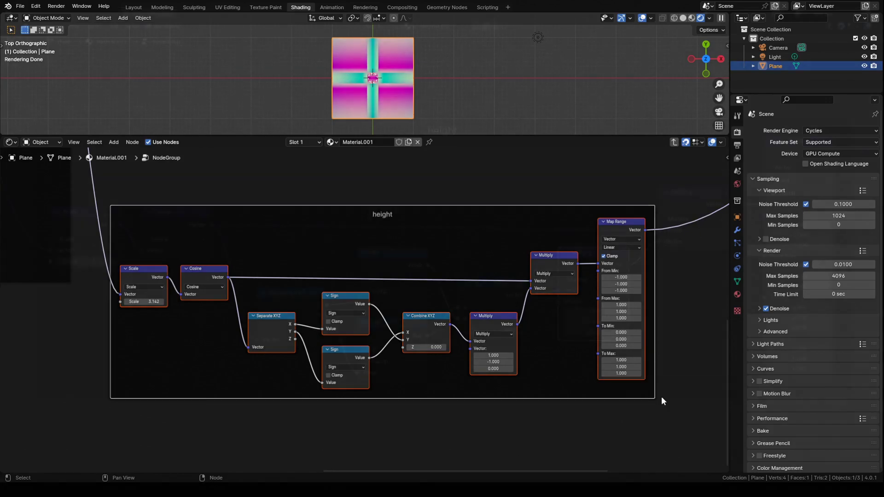
key(ctrl+space)
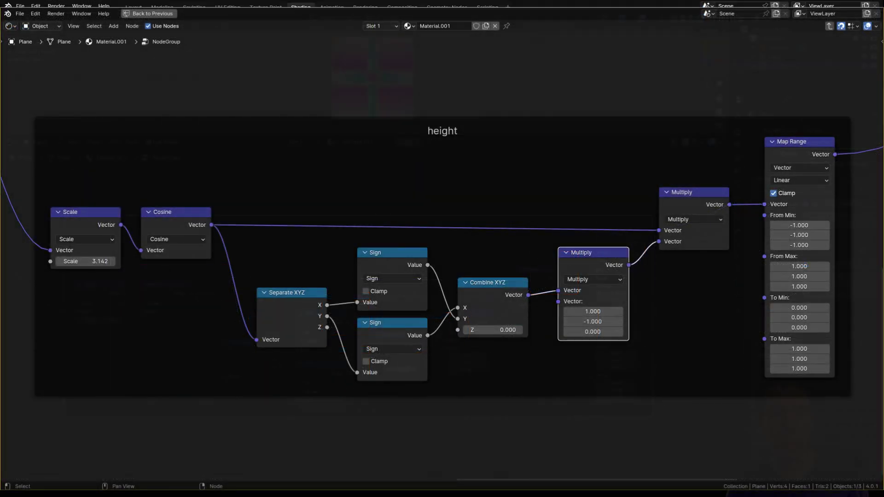
key(ctrl+space)
Add another Group Input node in the empty area above the height frame.
scroll(541, 265, down, 2)
middle_drag(492, 256, 542, 284)
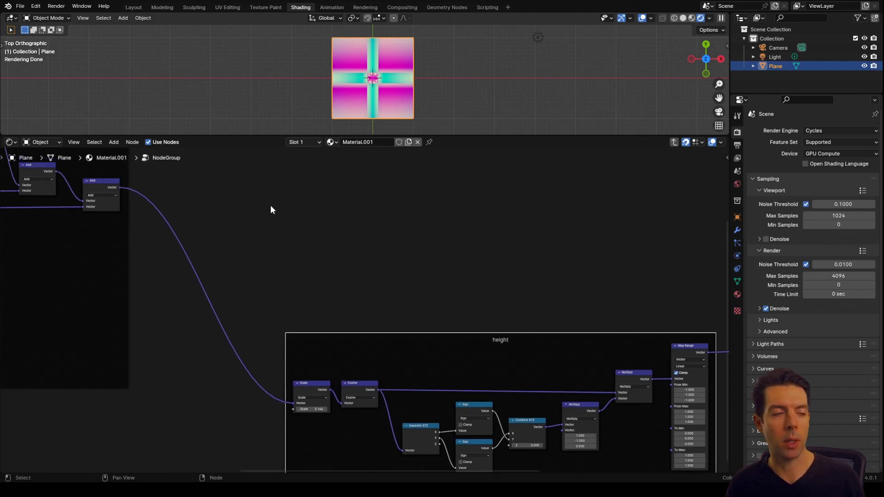
middle_drag(270, 210, 288, 228)
key(shift+a)
text(grou)
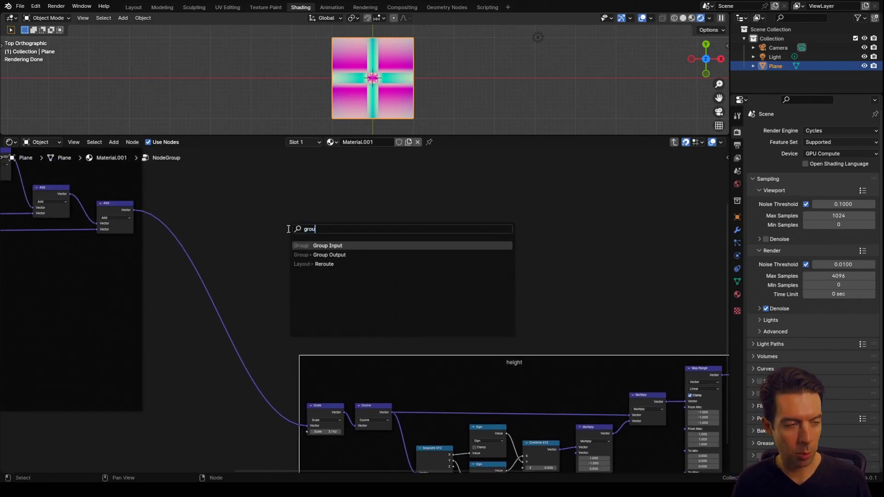
key(Return)
click(251, 185)
scroll(331, 217, up, 5)
middle_drag(331, 210, 346, 277)
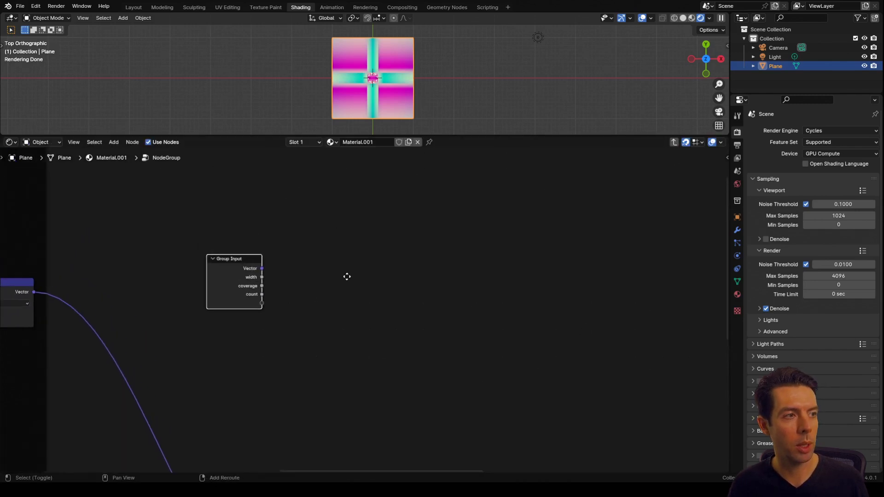
Add a Math Divide node that divides the new Group Input's width by 2.
scroll(270, 282, up, 2)
drag(229, 273, 273, 273)
text(divide)
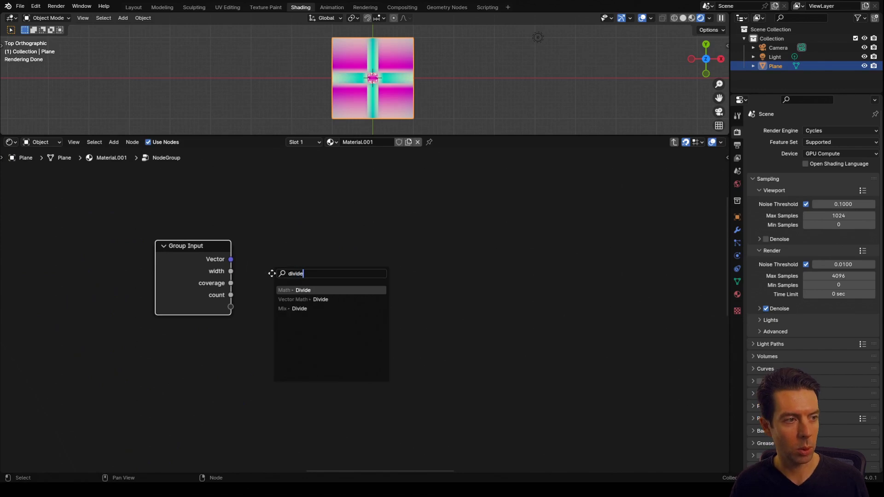
key(Return)
double_click(302, 311)
text(2)
key(Return)
Feed the Divide result into a Subtract node that takes it from 0.5 and an Add node that adds 0.5.
drag(349, 259, 415, 238)
text(sub)
key(Return)
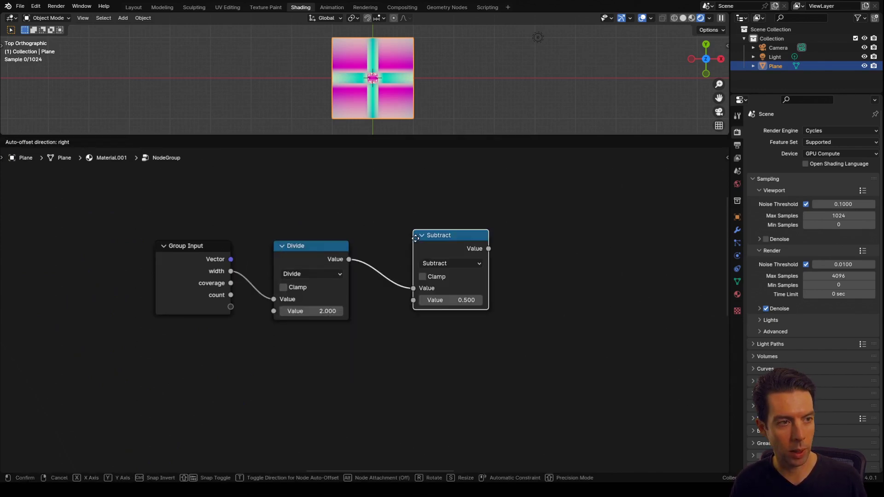
click(402, 255)
drag(349, 259, 409, 306)
text(add)
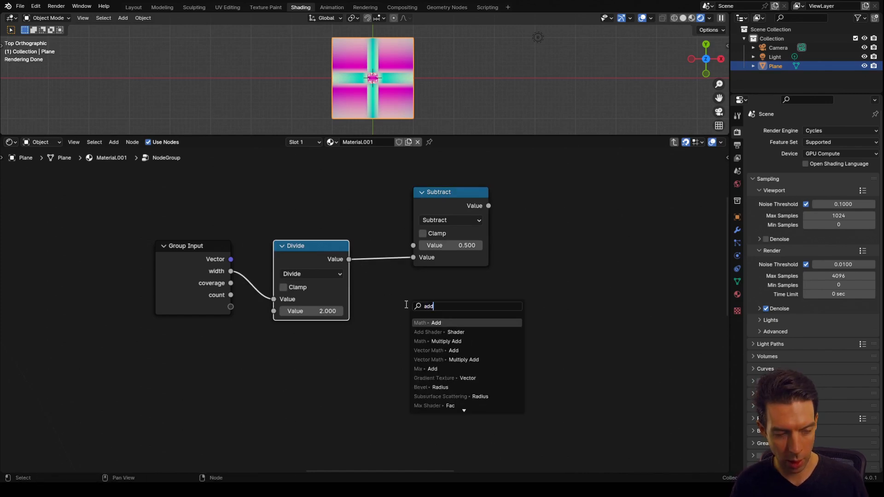
key(Return)
click(409, 286)
Add a Vector Math Fraction node fed by the new Group Input's Vector, above the Subtract node.
middle_drag(281, 230, 277, 268)
drag(227, 297, 402, 197)
text(fraction)
key(Return)
click(405, 172)
Add a vector Map Range node with its Vector input fed by the Fraction node.
scroll(501, 212, down, 1)
middle_drag(501, 216, 446, 243)
drag(421, 216, 454, 212)
text(map range)
key(Return)
click(466, 210)
middle_drag(467, 210, 416, 197)
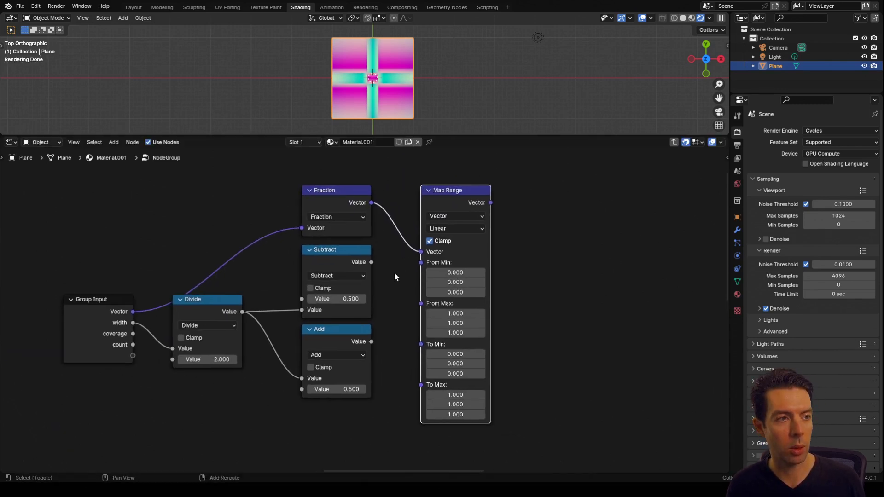
Connect the Subtract node to the new Map Range's From Min and the Add node to its From Max.
drag(372, 262, 421, 263)
middle_drag(403, 318, 382, 294)
drag(351, 316, 399, 248)
middle_drag(382, 346, 402, 338)
Add a Math Truncate node fed by count and link its result to the Map Range's To Max.
drag(144, 270, 298, 374)
text(trunc)
key(Return)
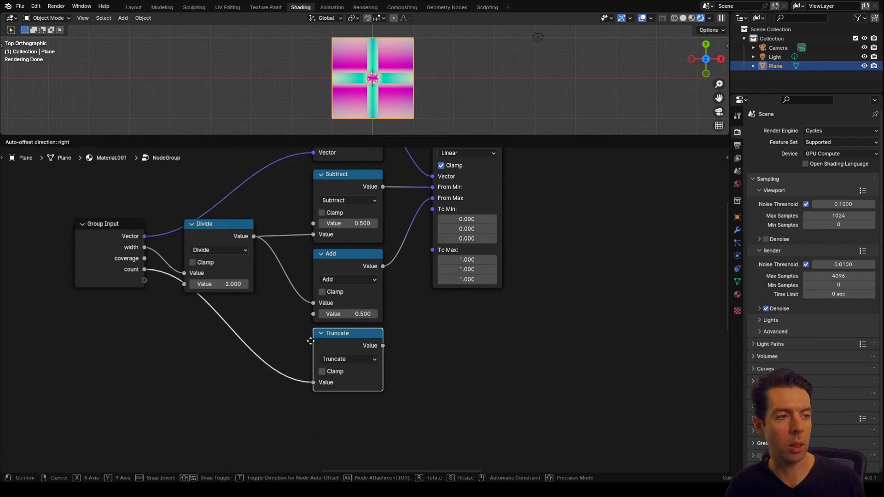
click(310, 337)
drag(383, 346, 433, 250)
Add a Vector Math Fraction node after the Map Range and preview its output.
scroll(516, 209, down, 2)
middle_drag(532, 214, 502, 297)
scroll(497, 286, up, 1)
drag(461, 230, 479, 228)
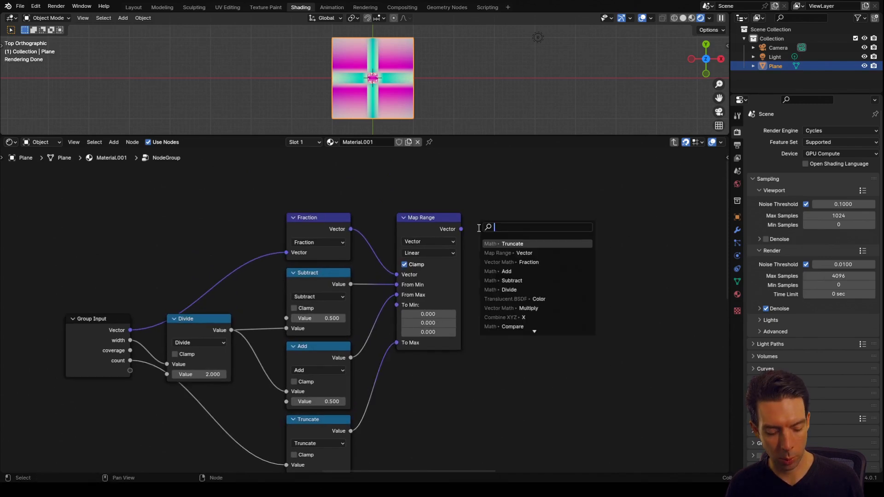
text(fra)
key(Return)
click(488, 222)
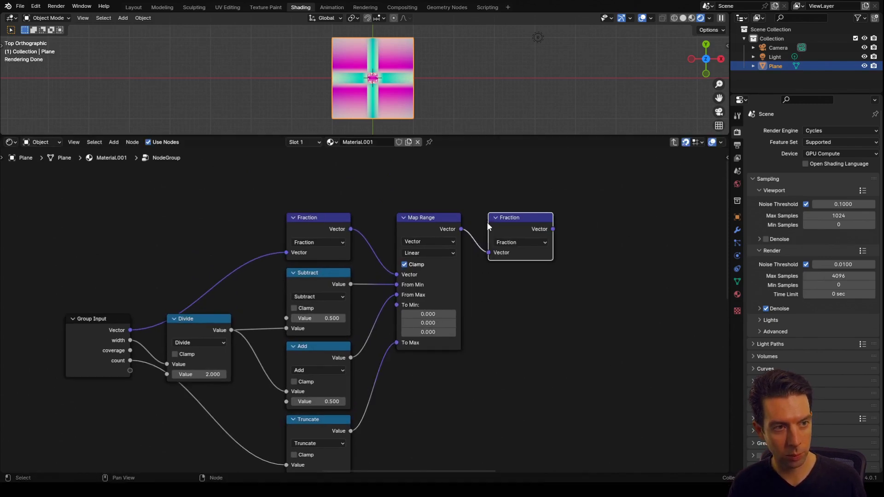
ctrl+shift+click(498, 224)
middle_drag(558, 248, 540, 258)
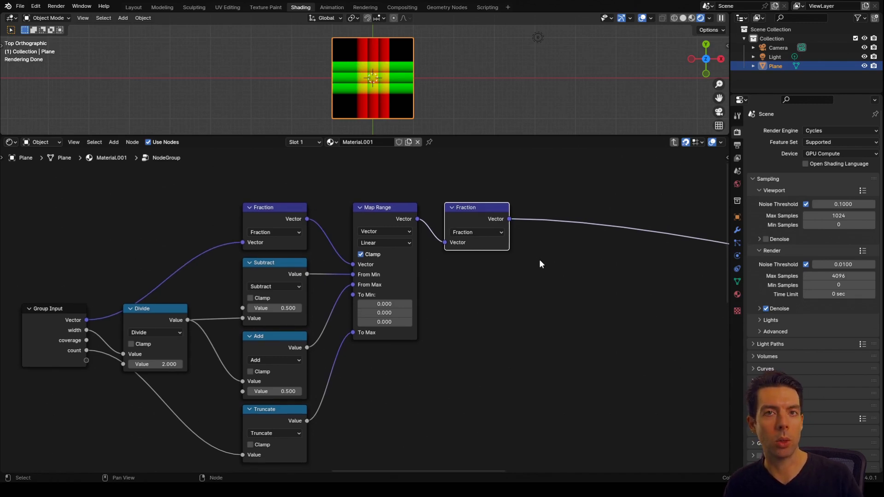
Add a Math Divide node below Truncate that divides coverage by 2.
scroll(515, 280, down, 1)
middle_drag(470, 343, 496, 290)
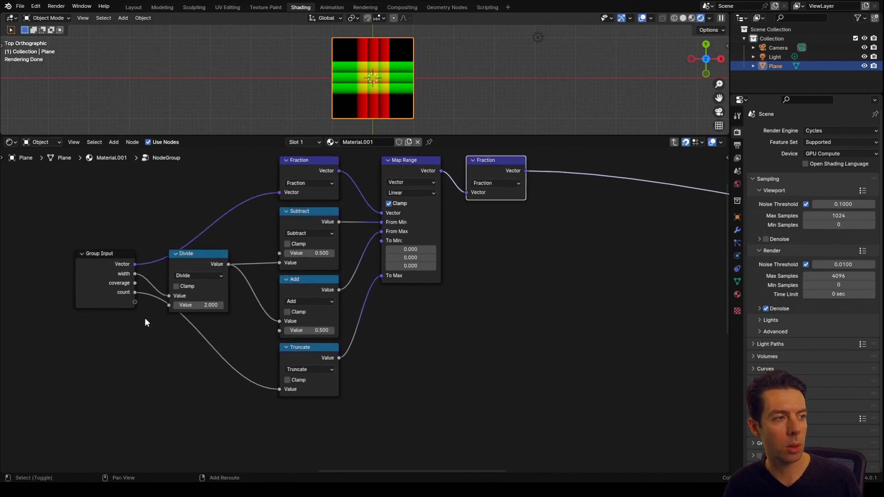
middle_drag(146, 318, 161, 282)
drag(151, 247, 279, 394)
text(di)
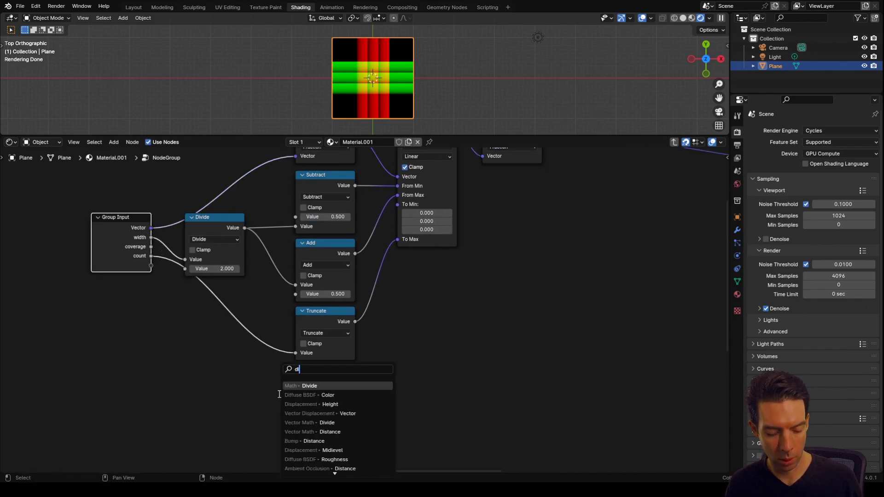
key(Return)
click(299, 369)
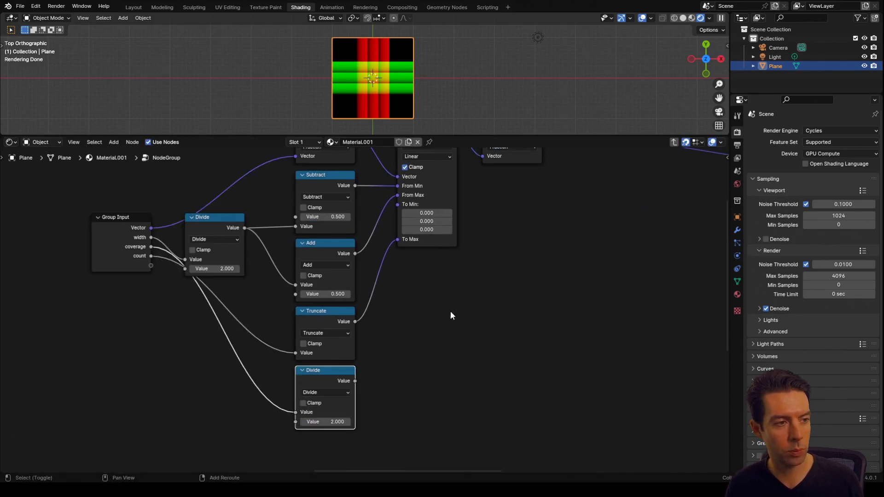
Duplicate the Subtract and Add nodes and place the copies under the second Fraction node.
drag(349, 206, 311, 256)
ctrl+scroll(416, 299, right, 3)
shift+scroll(416, 300, up, 1)
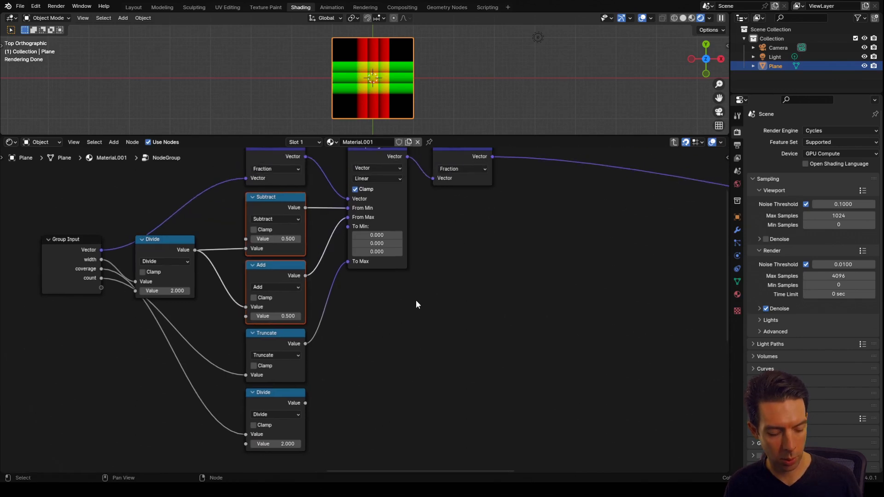
key(shift+d)
click(593, 301)
ctrl+scroll(415, 346, right, 2)
shift+scroll(414, 345, down, 1)
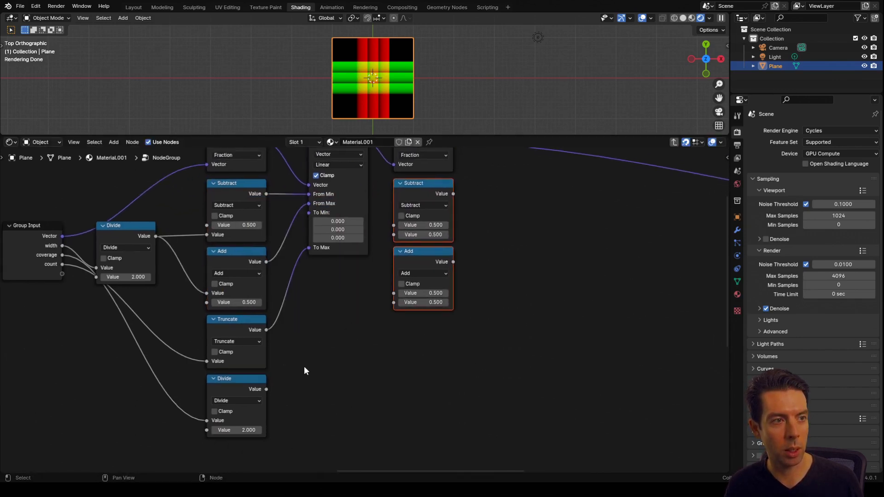
Connect the coverage Divide node to the second values of the duplicated Subtract and Add nodes.
drag(269, 389, 394, 235)
drag(266, 389, 393, 302)
scroll(426, 288, down, 1)
middle_drag(426, 288, 420, 288)
Duplicate the Map Range node after the second Fraction, with the duplicated Subtract feeding From Min and Add feeding From Max.
click(300, 187)
key(shift+d)
click(540, 222)
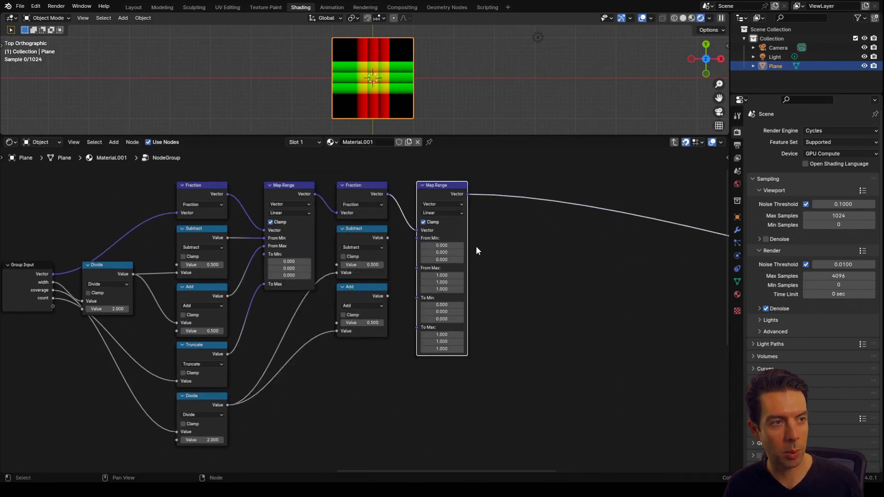
middle_drag(516, 295, 472, 302)
scroll(473, 302, up, 1)
drag(317, 247, 352, 247)
drag(317, 316, 350, 258)
scroll(334, 347, down, 2)
middle_drag(370, 331, 329, 353)
Add a Separate XYZ node fed by the second Map Range node's output.
middle_drag(444, 229, 328, 240)
drag(306, 221, 330, 221)
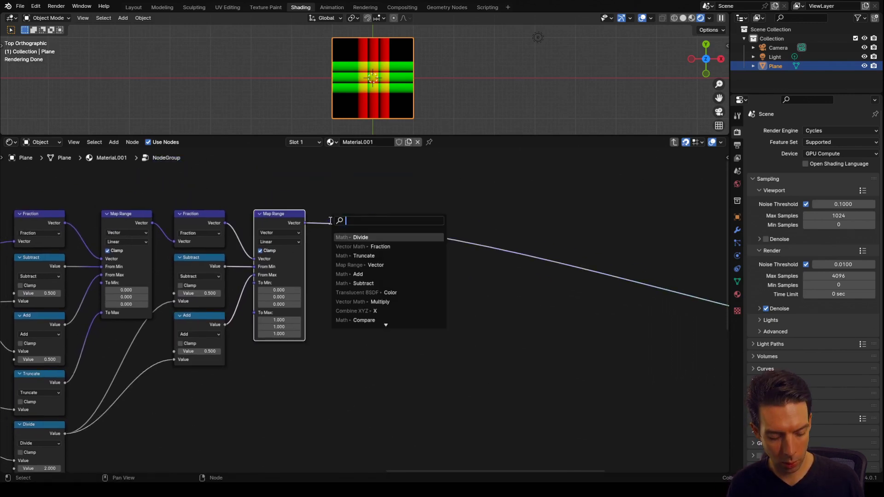
text(separ)
key(Return)
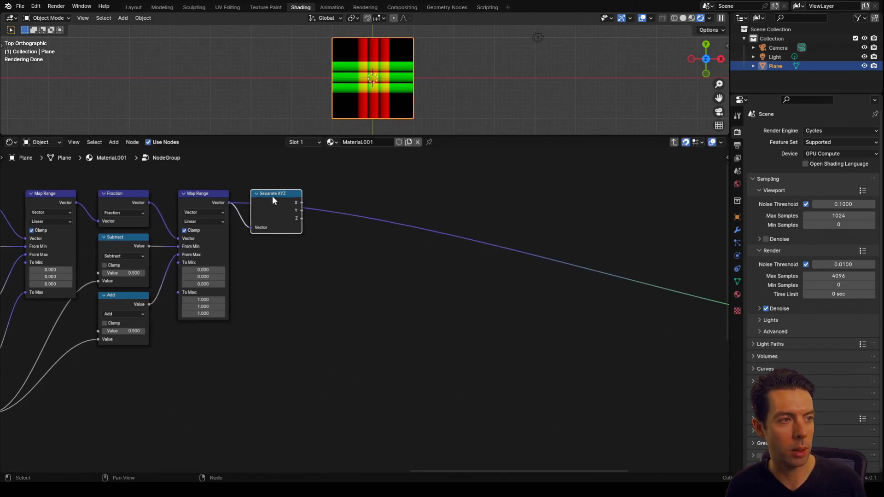
click(292, 222)
Add a Math Compare node fed by the X output of Separate XYZ and preview it.
drag(284, 216, 376, 330)
text(comp)
key(Return)
click(342, 312)
ctrl+shift+click(372, 308)
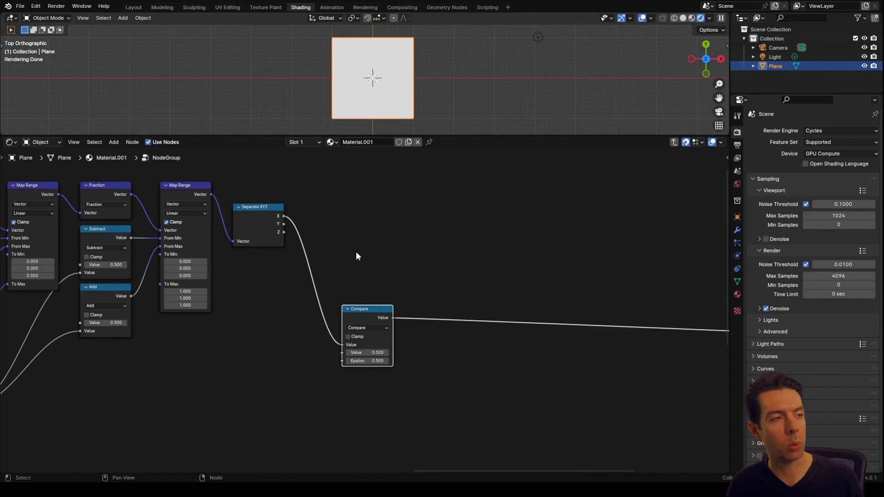
Turn off Clamp on the Map Range node feeding Separate XYZ.
middle_drag(353, 253, 433, 264)
scroll(315, 289, up, 2)
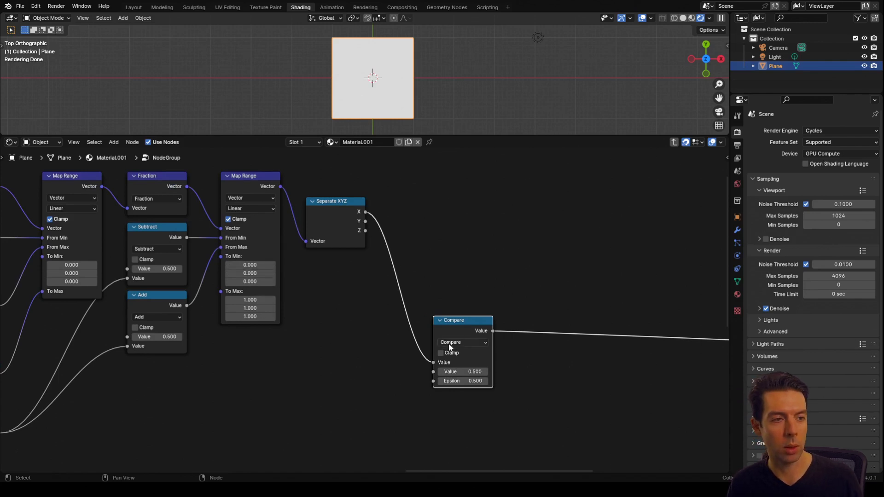
middle_drag(313, 269, 317, 280)
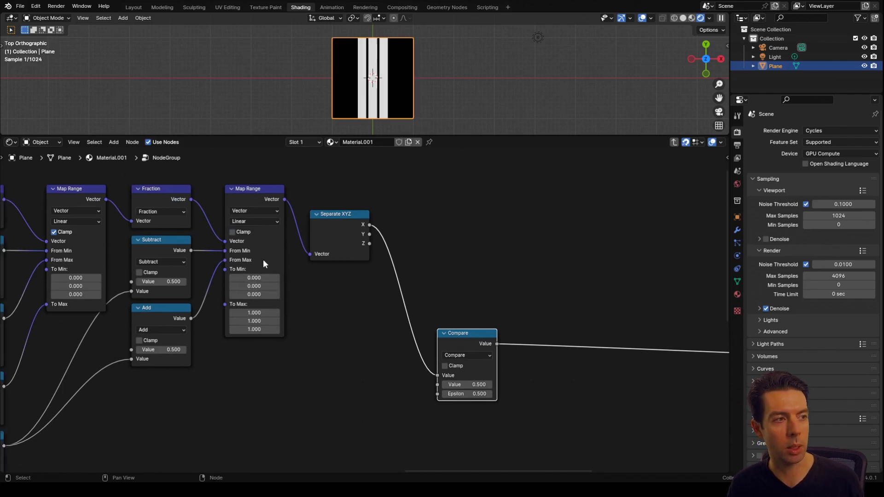
middle_drag(427, 294, 385, 242)
Add a second Compare node fed by the Y output of Separate XYZ, below the first one.
drag(328, 182, 394, 383)
text(com)
key(Return)
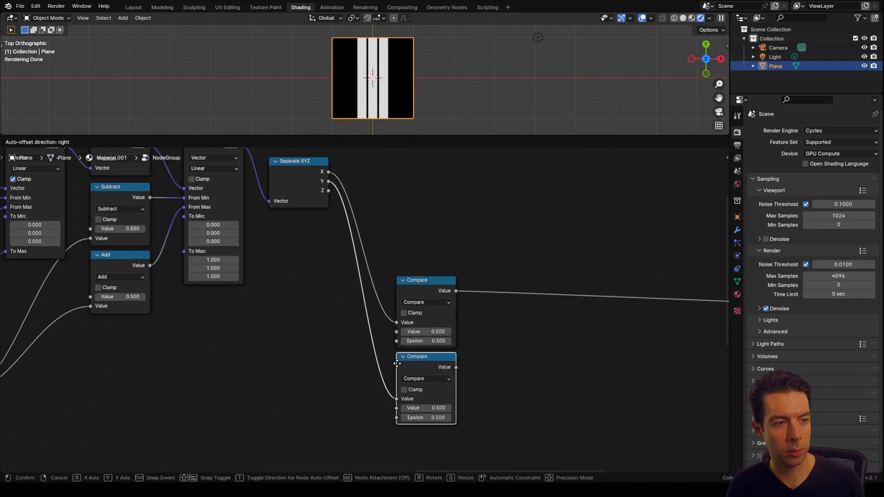
click(397, 363)
middle_drag(458, 372, 426, 367)
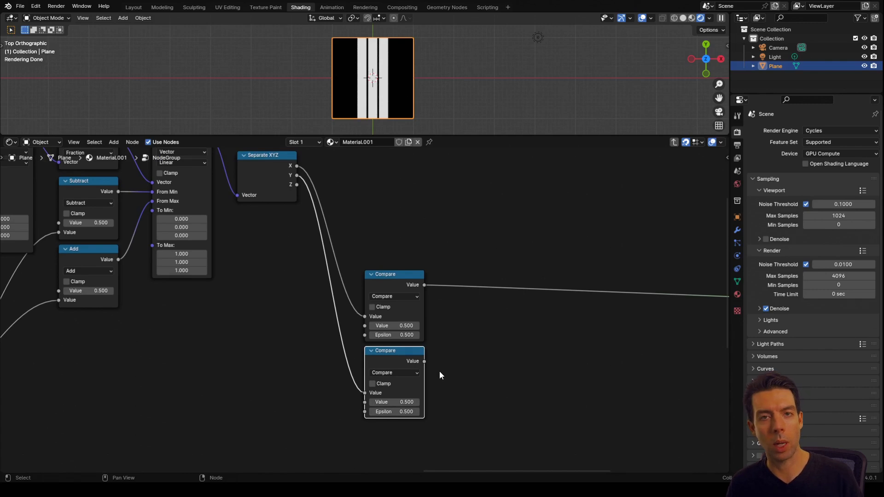
Add a Combine XYZ node with the Compares swapped: the Y-fed Compare into X and the X-fed Compare into Y.
scroll(449, 369, right, 2)
drag(397, 363, 435, 344)
text(comb)
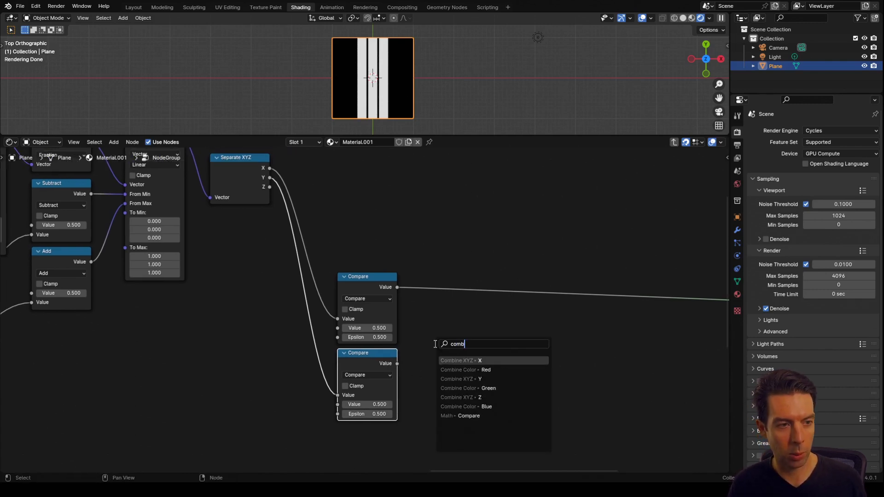
key(Return)
click(450, 323)
drag(397, 287, 408, 275)
drag(449, 337, 449, 334)
scroll(441, 346, down, 5)
Add a Vector Math Multiply node beside the height frame, fed by the new Combine XYZ vector.
scroll(442, 347, right, 4)
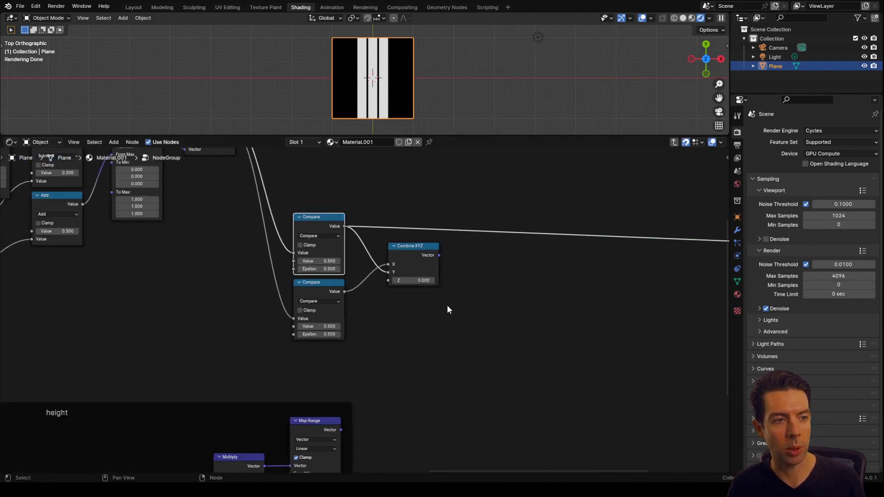
drag(418, 228, 464, 406)
text(mult)
key(Return)
click(471, 379)
scroll(379, 334, down, 4)
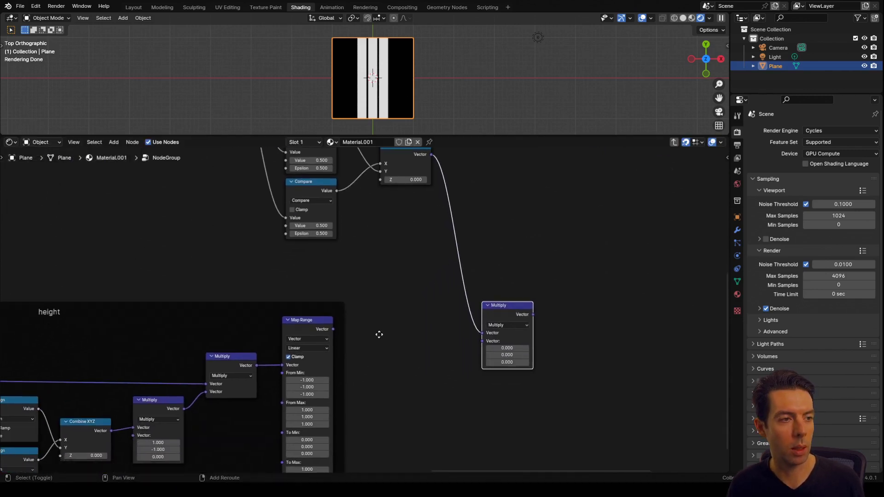
Connect the height frame's Map Range output to the Multiply node's second vector and preview the product.
drag(333, 329, 355, 325)
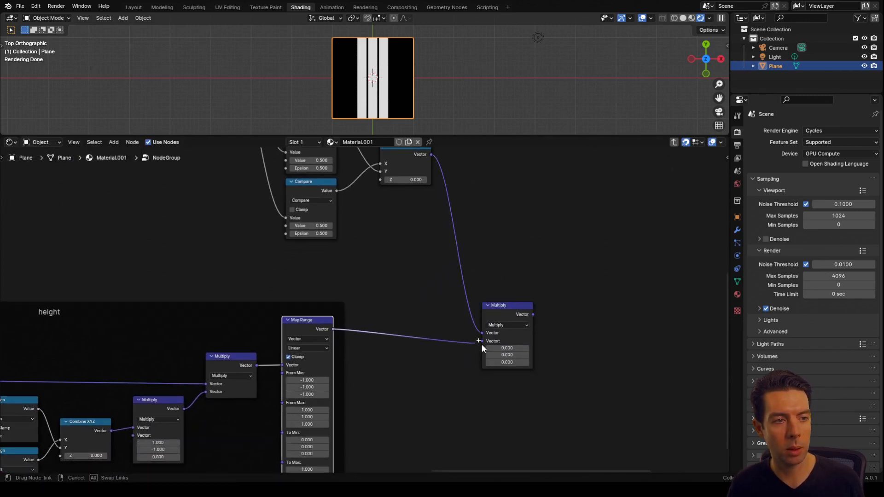
drag(482, 344, 483, 343)
drag(507, 310, 507, 298)
ctrl+shift+click(512, 295)
scroll(543, 269, down, 2)
shift+middle_drag(566, 249, 615, 301)
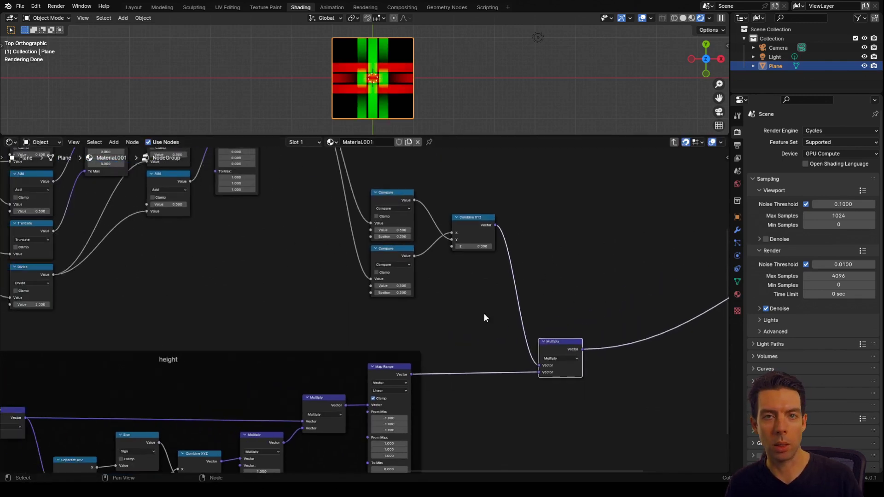
Enclose the strand mask nodes, from their Group Input to the Combine XYZ, in a frame labelled "mask".
scroll(364, 303, down, 4)
middle_drag(291, 290, 476, 337)
drag(171, 189, 632, 368)
key(ctrl+j)
key(F2)
text(mask)
key(Return)
key(KP_Decimal)
key(ctrl+space)
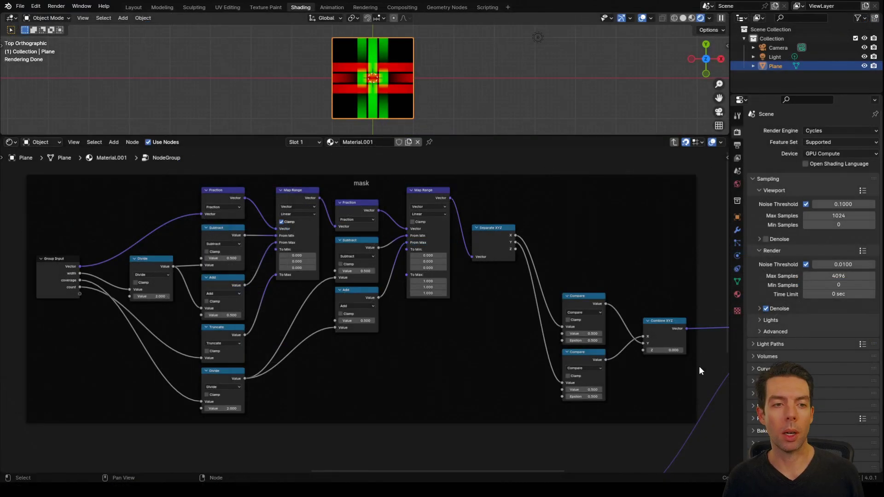
Add a Separate XYZ node fed by the vector of the Multiply node outside the mask frame.
mouse_move(700, 369)
middle_down()
mouse_move(510, 331)
mouse_move(312, 349)
middle_up()
scroll(437, 335, up, 3)
scroll(516, 301, up, 1)
middle_drag(517, 301, 445, 321)
scroll(442, 317, up, 2)
drag(400, 303, 455, 301)
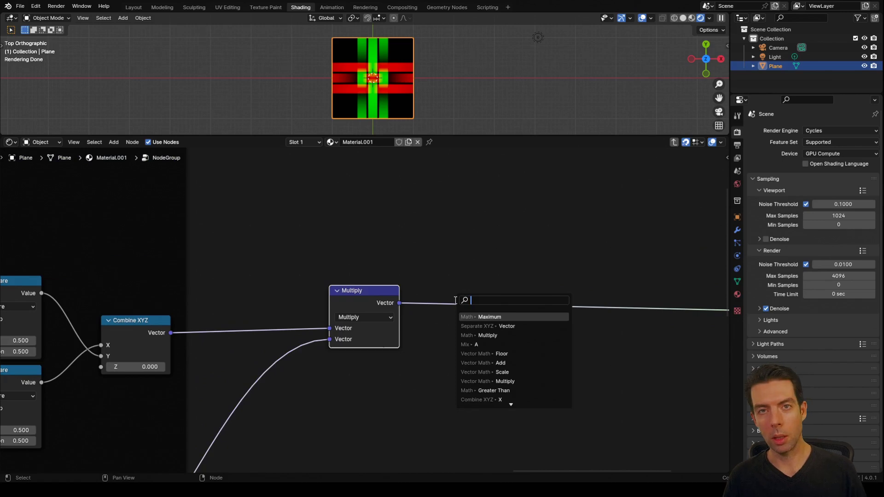
text(sepa)
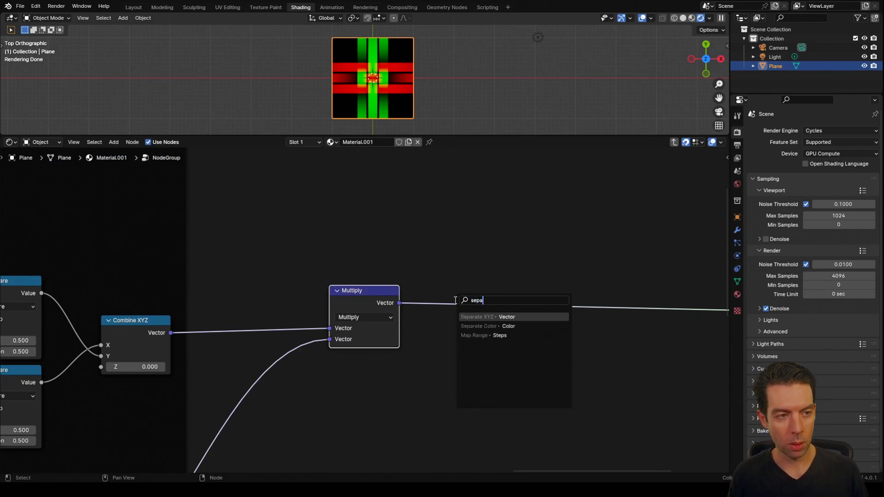
key(Return)
click(454, 300)
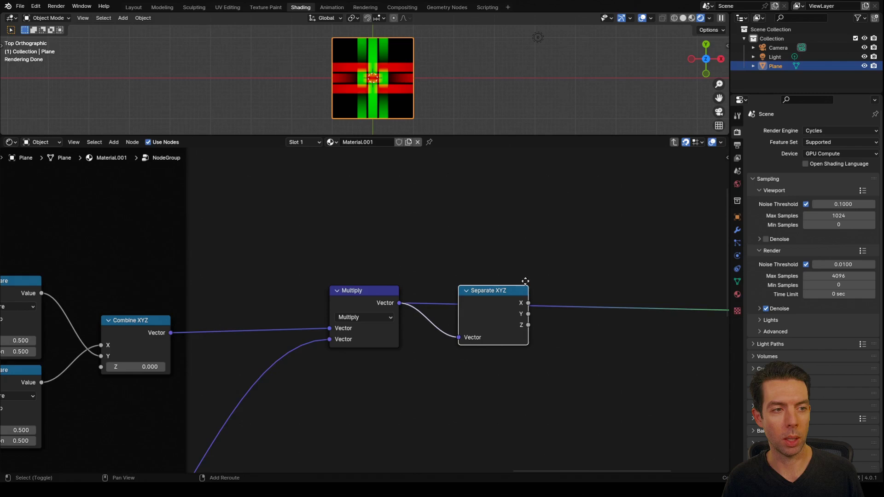
Add a Maximum node comparing the new Separate XYZ node's X and Y outputs, and preview its value.
scroll(526, 280, up, 2)
drag(454, 314, 484, 313)
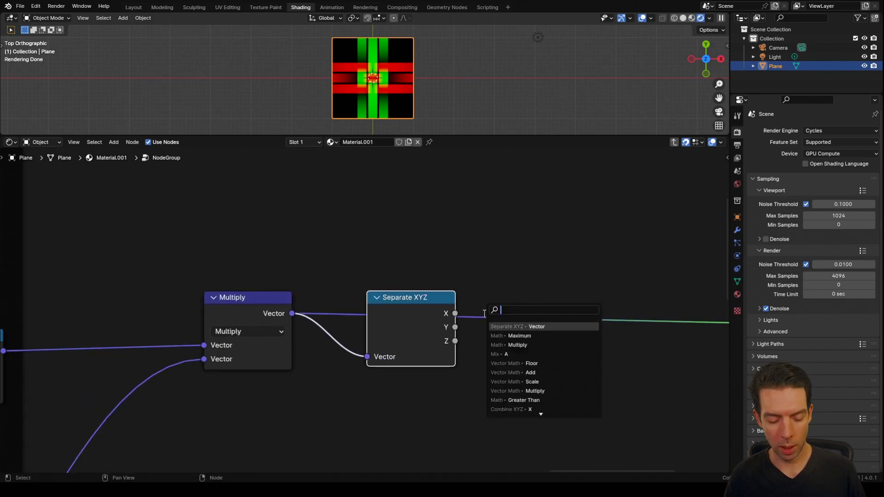
text(max)
key(Return)
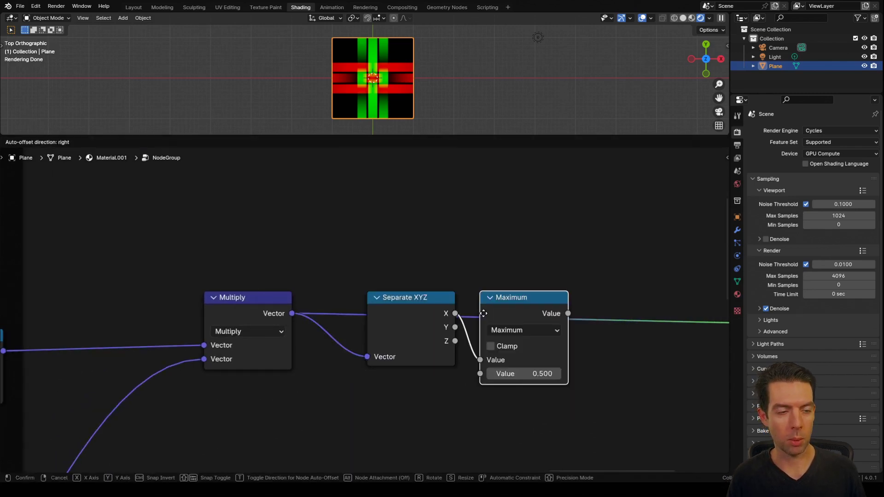
click(525, 318)
drag(455, 327, 518, 374)
middle_drag(577, 268, 474, 288)
ctrl+shift+click(486, 320)
Move the Group Output node away from the Maximum node and connect Maximum's value to a new output socket.
middle_drag(668, 250, 320, 244)
drag(552, 273, 654, 275)
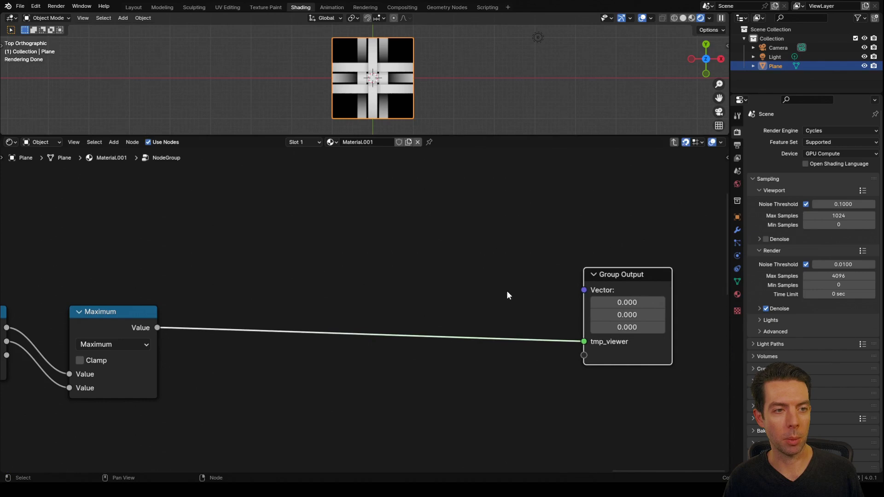
ctrl+scroll(507, 295, right, 2)
drag(107, 320, 525, 352)
scroll(506, 340, down, 1)
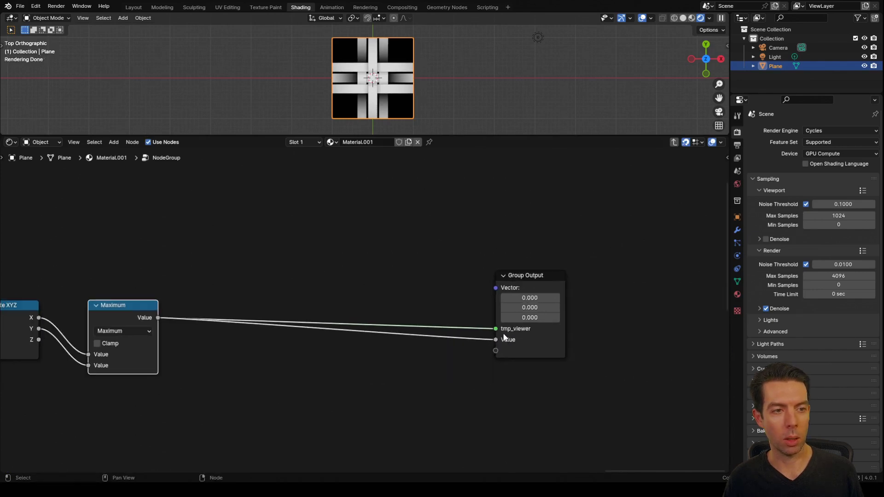
Rename the node group's new Value output as "height".
key(n)
double_click(676, 191)
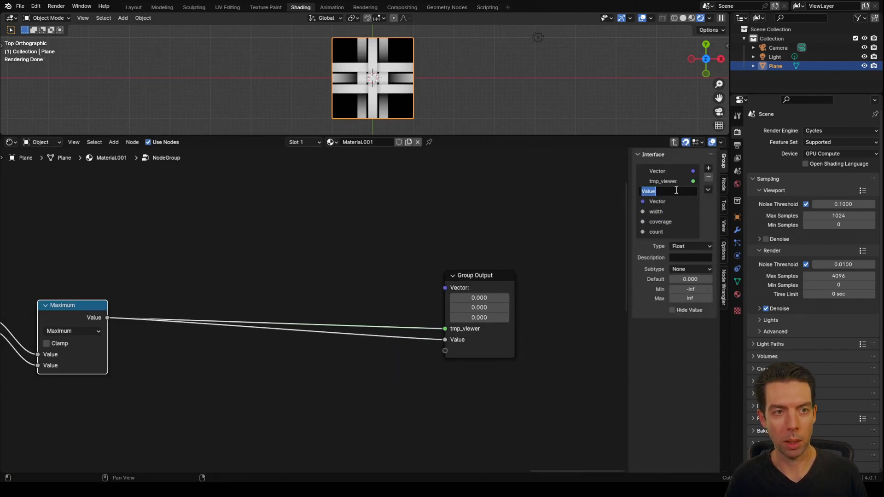
text(height)
key(Return)
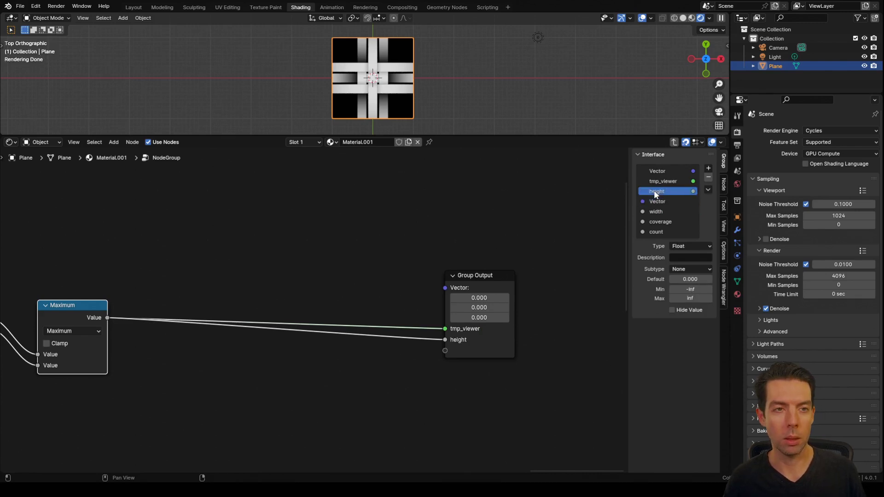
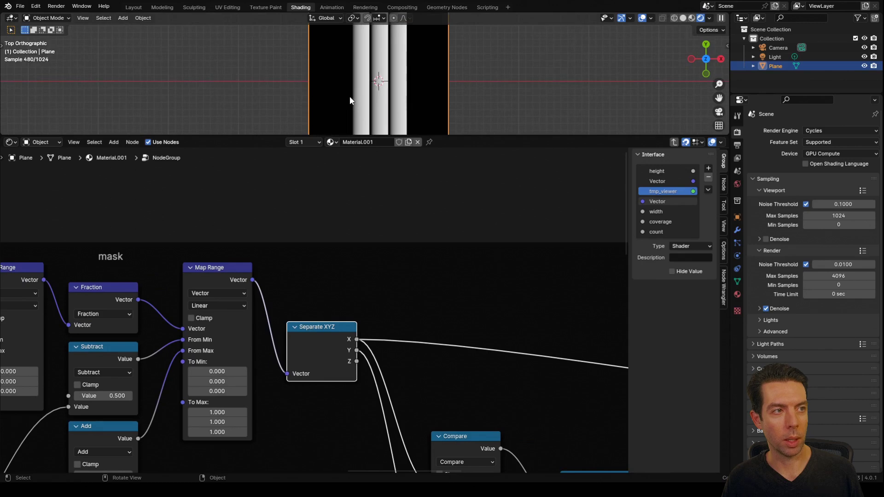
Add two Combine XYZ nodes above the mask frame, their X inputs fed by the mask Separate XYZ's X and Y outputs respectively.
middle_drag(388, 328, 355, 331)
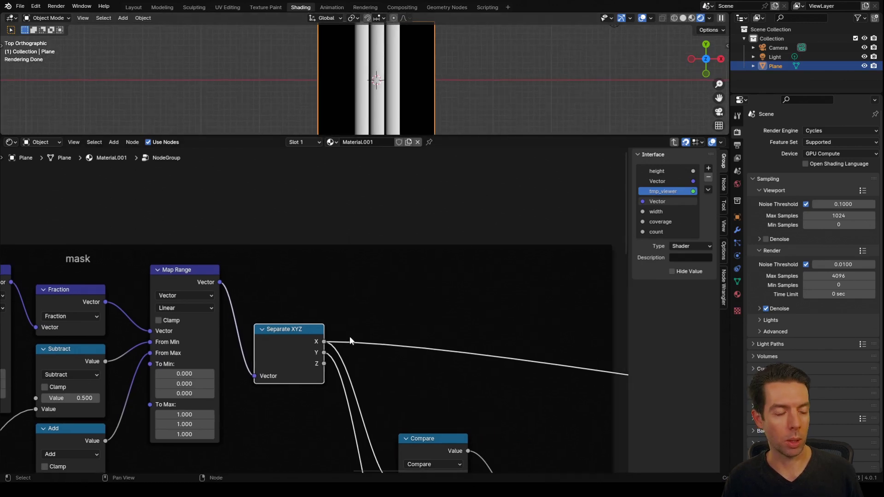
drag(325, 341, 401, 176)
text(combin)
key(Return)
click(405, 178)
scroll(454, 270, down, 1)
middle_drag(456, 271, 358, 277)
drag(250, 410, 321, 286)
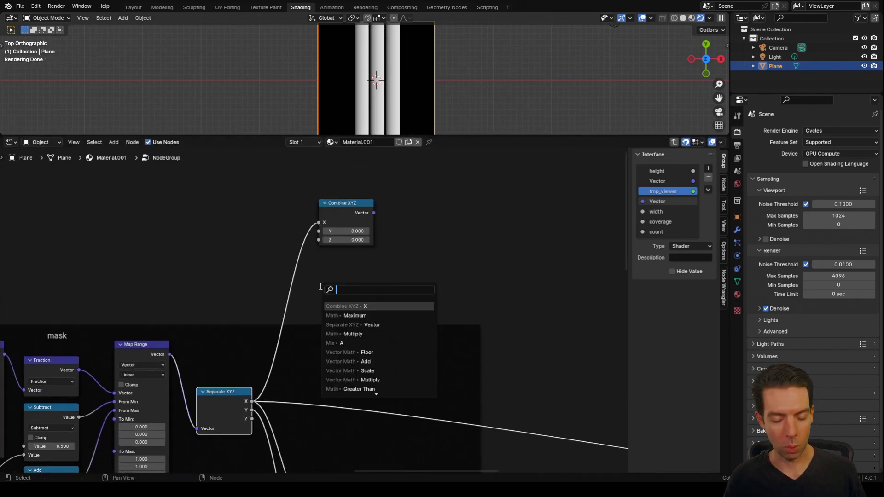
text(comb)
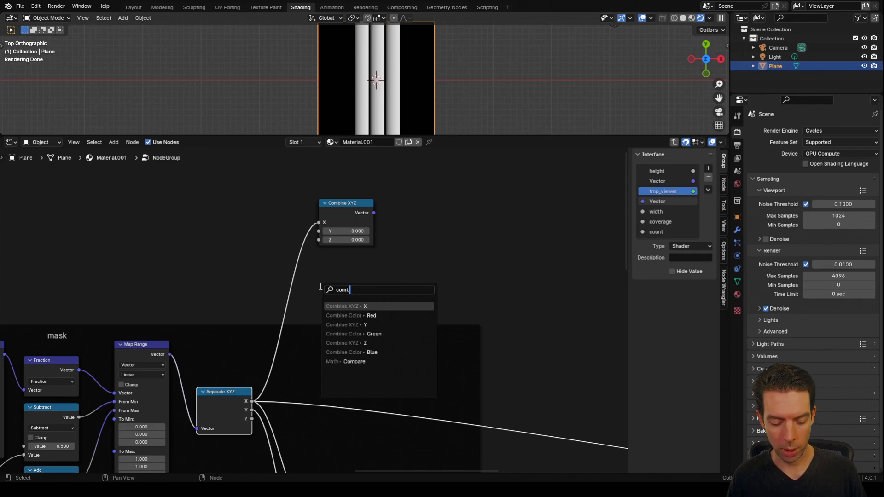
click(346, 316)
click(318, 255)
Add a Group Input node beside the two Combine XYZ nodes and feed its Vector into a new Separate XYZ node.
middle_drag(145, 249, 280, 272)
key(shift+a)
text(grou)
key(Return)
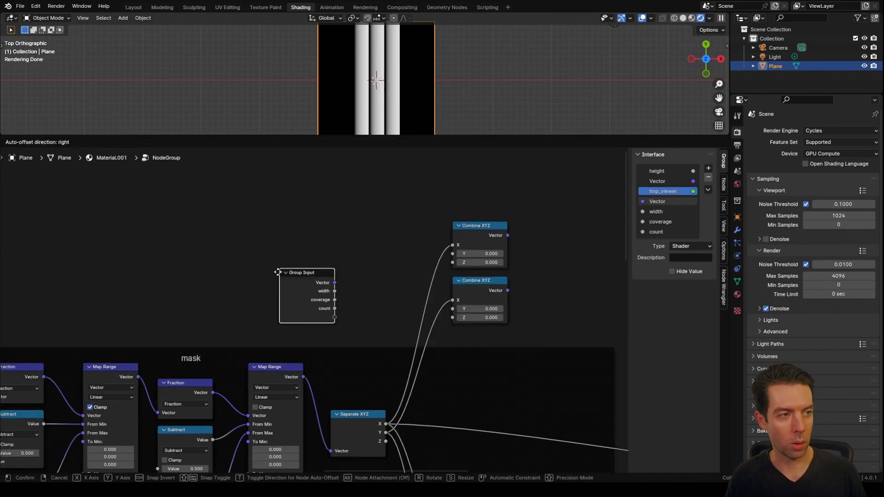
click(247, 249)
drag(339, 263, 339, 262)
text(sep)
key(Return)
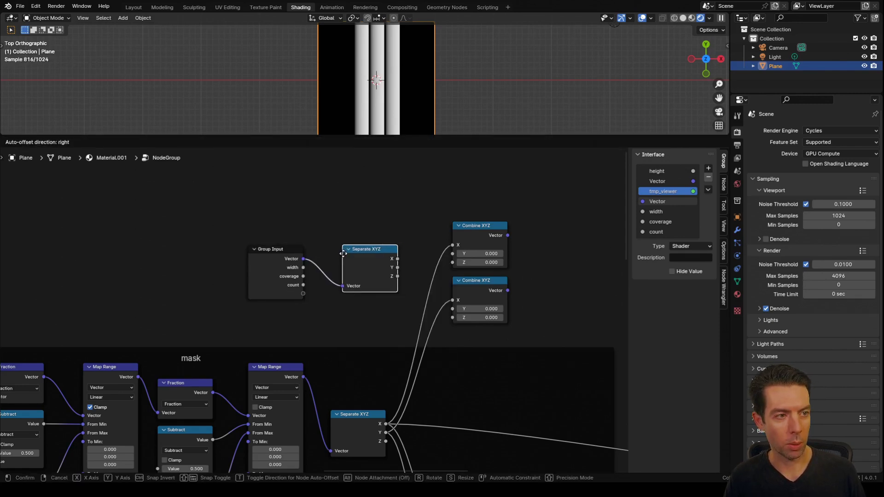
click(338, 260)
Connect the new Separate XYZ's X to the lower Combine XYZ's Y, and its Y to the upper Combine XYZ's Y.
scroll(321, 286, up, 3)
drag(322, 283, 403, 357)
middle_drag(357, 300, 327, 317)
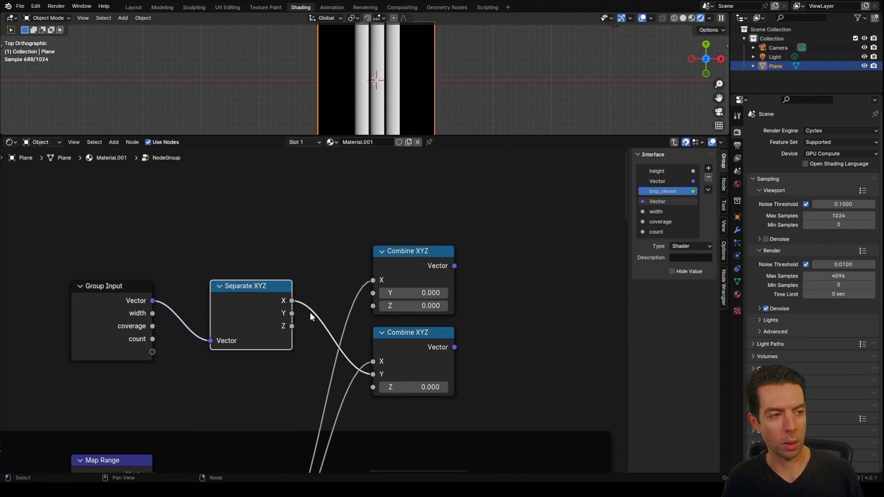
drag(292, 313, 372, 293)
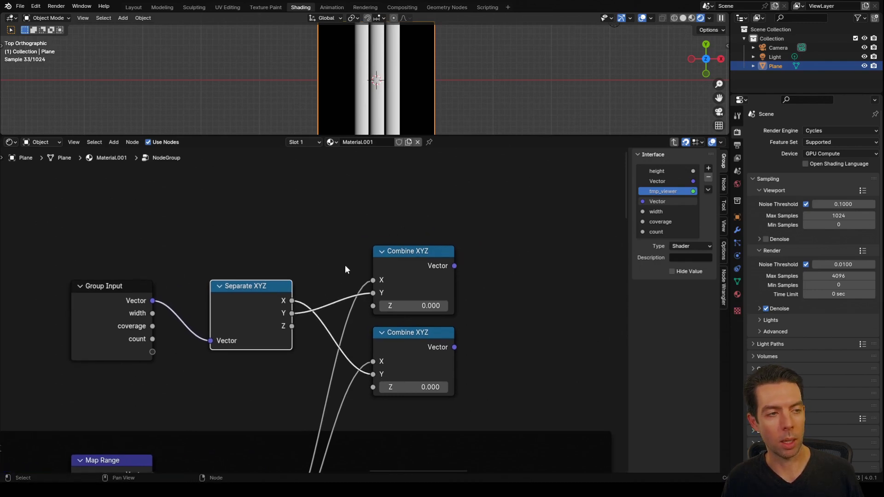
Add a vector Mix node with the upper Combine XYZ in A and the lower one in B, and preview its result.
middle_drag(514, 284, 380, 291)
drag(280, 272, 337, 274)
text(mix)
click(352, 306)
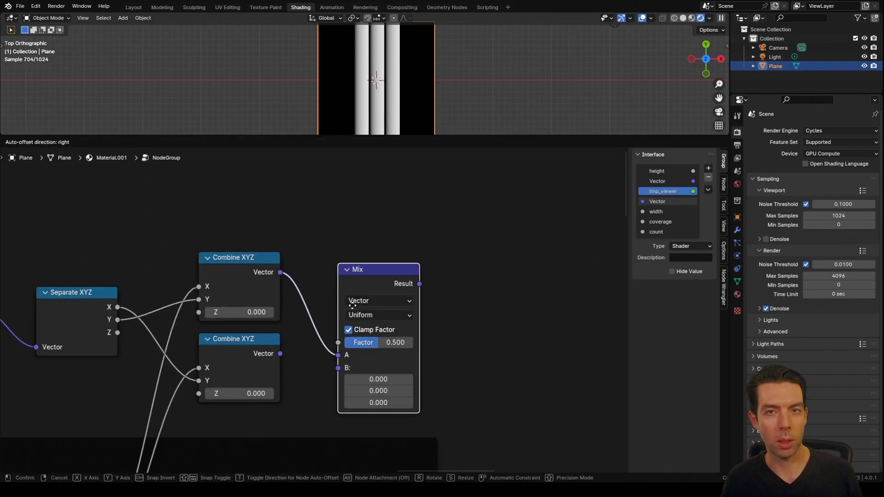
click(352, 306)
middle_drag(280, 353, 210, 342)
drag(210, 342, 267, 343)
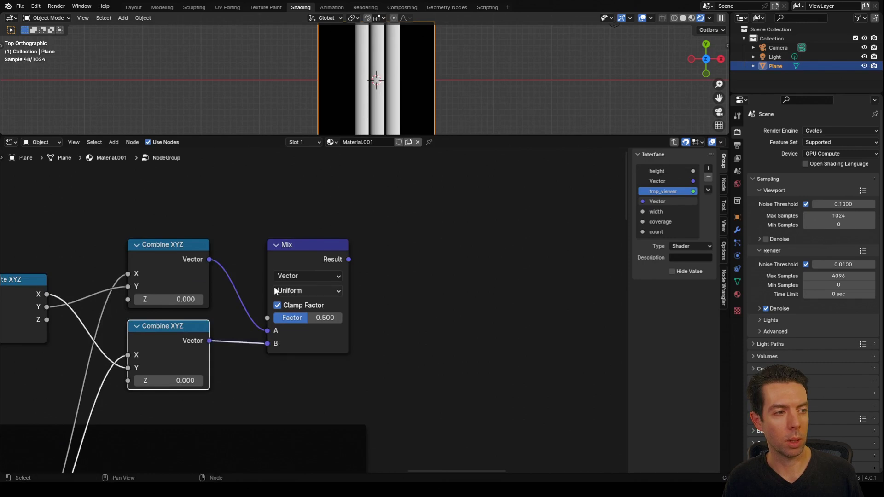
ctrl+shift+click(305, 297)
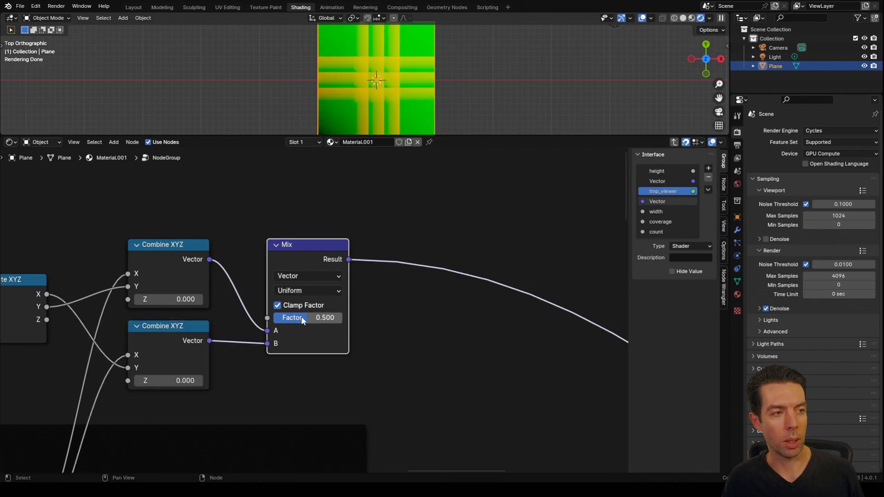
drag(301, 318, 330, 318)
key(ctrl+z)
Move the Mix node over to the area above the Maximum node.
scroll(330, 317, down, 6)
scroll(506, 340, down, 3)
middle_drag(527, 347, 300, 285)
drag(137, 236, 441, 326)
scroll(411, 396, up, 6)
middle_drag(385, 428, 345, 366)
scroll(415, 346, up, 2)
middle_drag(418, 345, 344, 310)
Add a Greater Than node with the height Separate XYZ's X as value and Y as threshold, driving the Mix factor.
drag(214, 404, 271, 331)
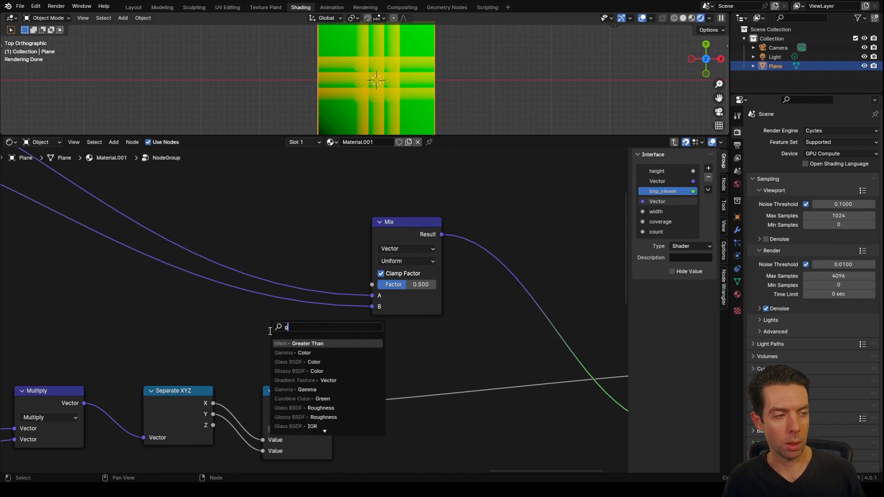
text(greater)
key(Return)
click(249, 370)
drag(213, 414, 325, 299)
scroll(318, 341, up, 2)
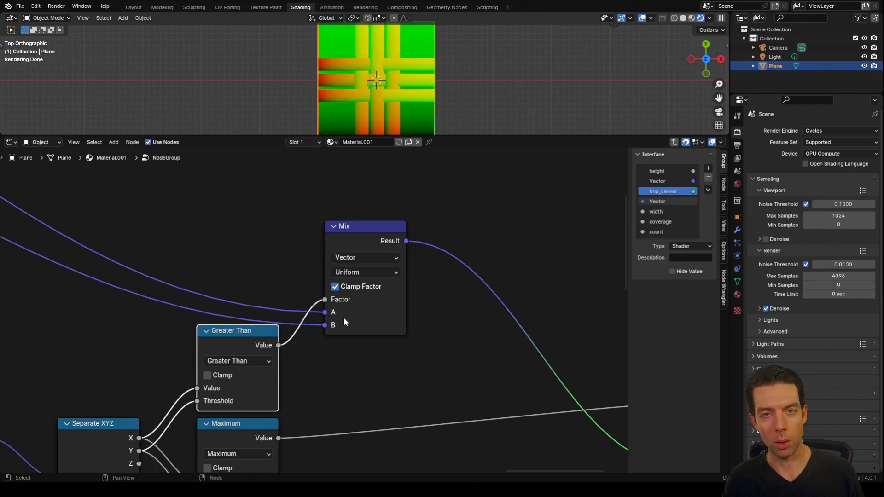
Add a second Greater Than node fed by the Maximum value, set its threshold to 0, and preview it.
middle_drag(456, 340, 336, 323)
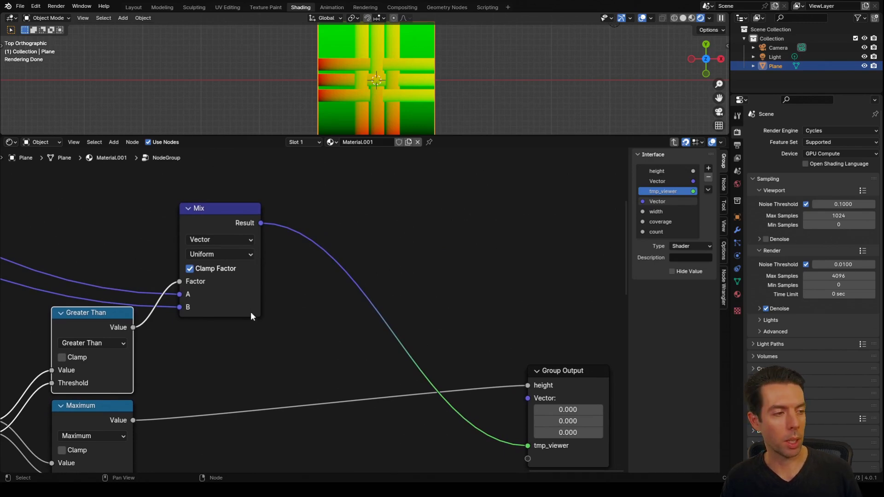
middle_drag(140, 391, 157, 376)
drag(236, 194, 235, 171)
drag(151, 405, 192, 351)
text(greate)
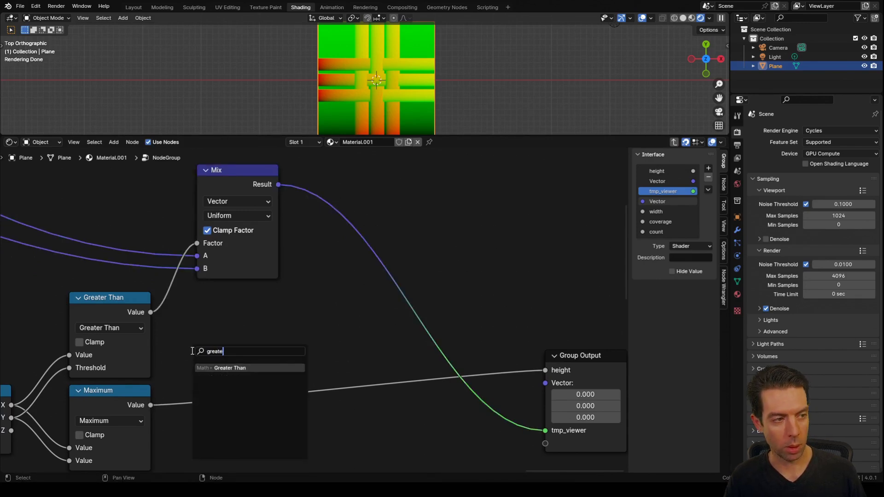
key(Return)
click(193, 308)
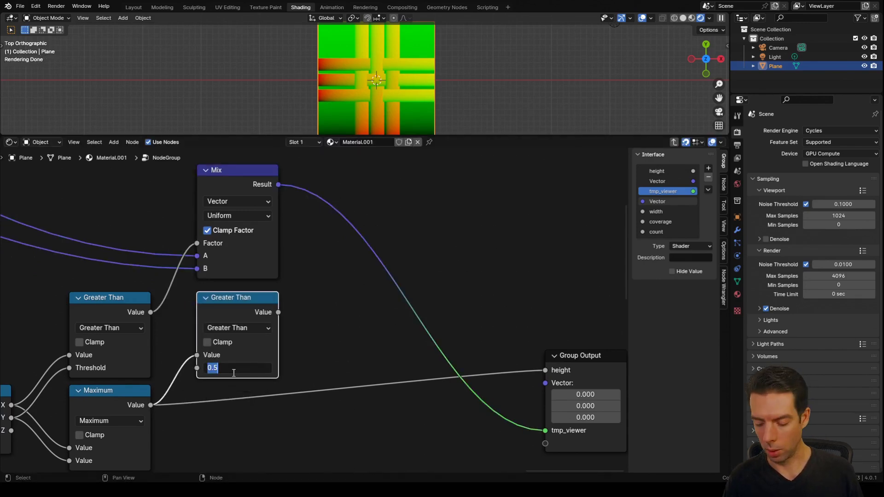
click(234, 373)
text(0)
key(Return)
ctrl+shift+click(231, 300)
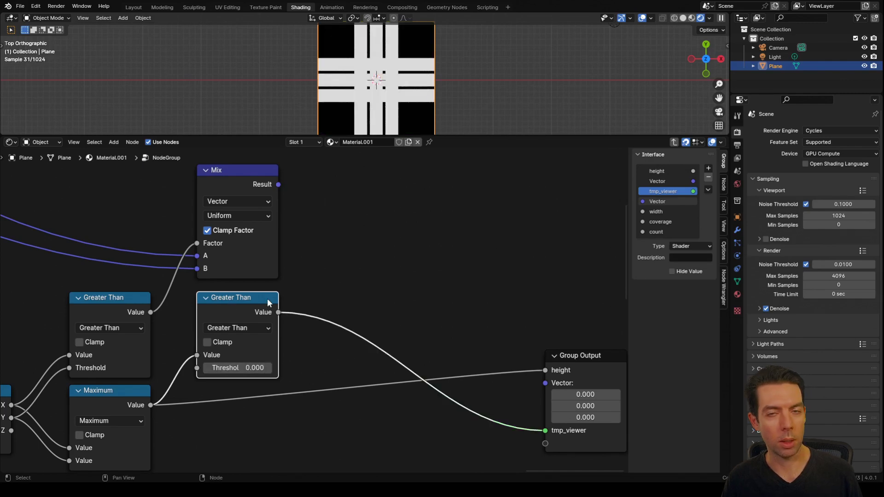
Add a Vector Math Scale node for the Mix result, scaled by the second Greater Than value, and preview it.
shift+middle_drag(356, 242, 328, 252)
drag(245, 205, 273, 205)
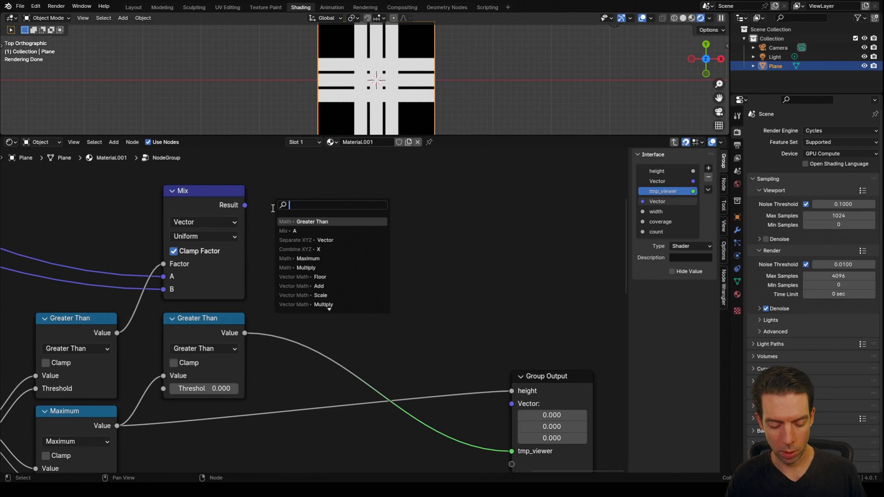
text(scale)
key(Return)
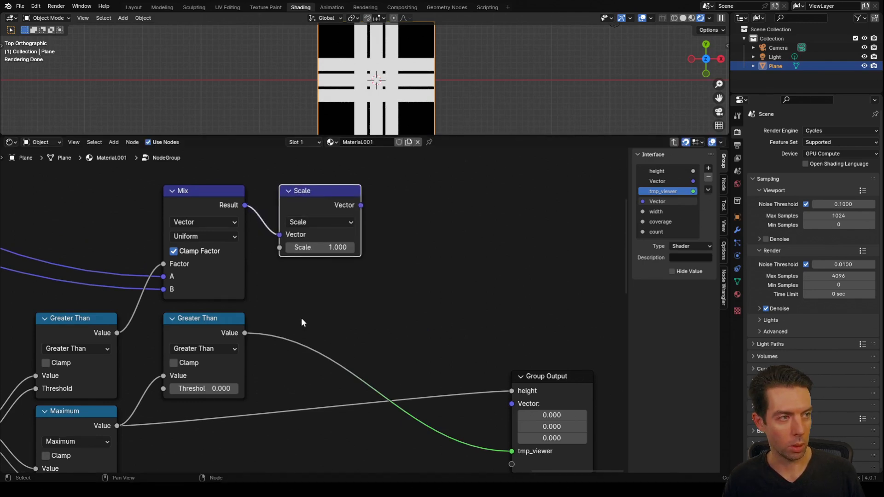
drag(244, 333, 280, 247)
ctrl+shift+click(341, 198)
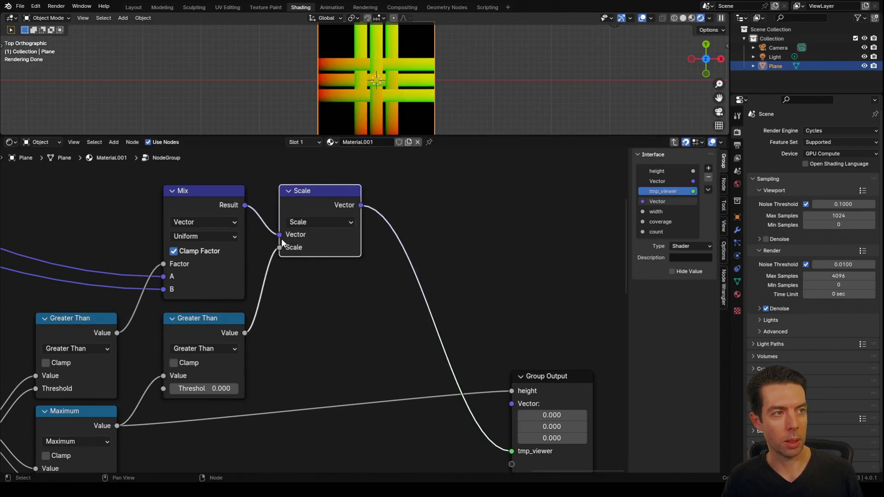
Connect the Scale vector to the Group Output's Vector socket and rename that output as "coordinates".
middle_drag(386, 249, 308, 226)
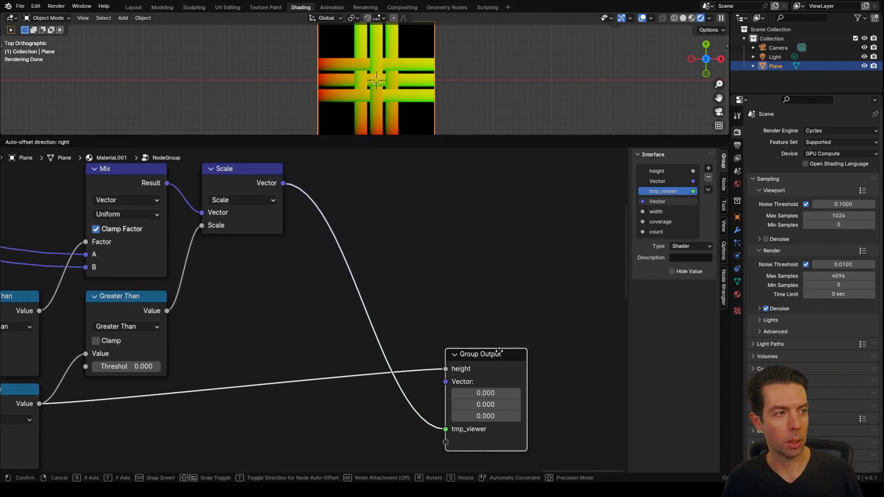
drag(284, 183, 446, 382)
double_click(660, 181)
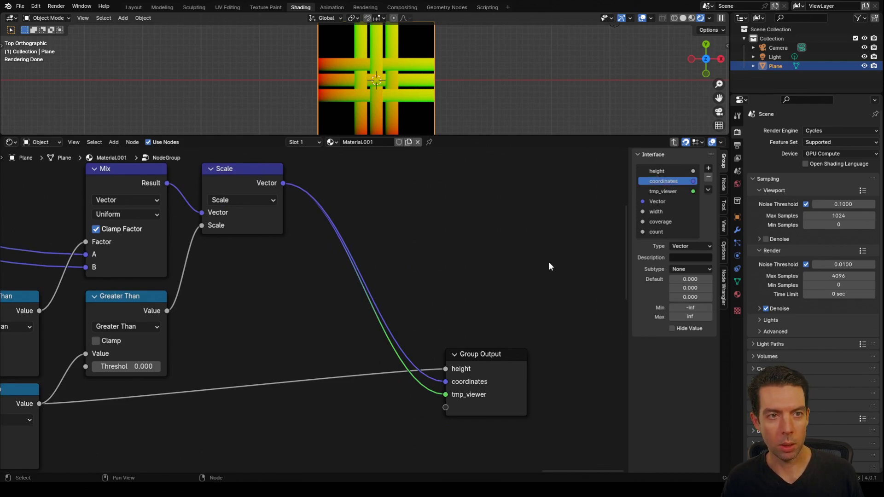
Preview the Add node that sums the Multiply and middle Map Range vectors in the coordinates frame.
scroll(441, 282, down, 1)
scroll(439, 283, down, 1)
middle_drag(380, 266, 464, 292)
scroll(460, 290, down, 3)
scroll(295, 245, down, 3)
middle_drag(230, 240, 428, 268)
middle_drag(208, 253, 573, 261)
middle_drag(197, 239, 501, 212)
scroll(342, 273, up, 1)
middle_drag(343, 273, 436, 233)
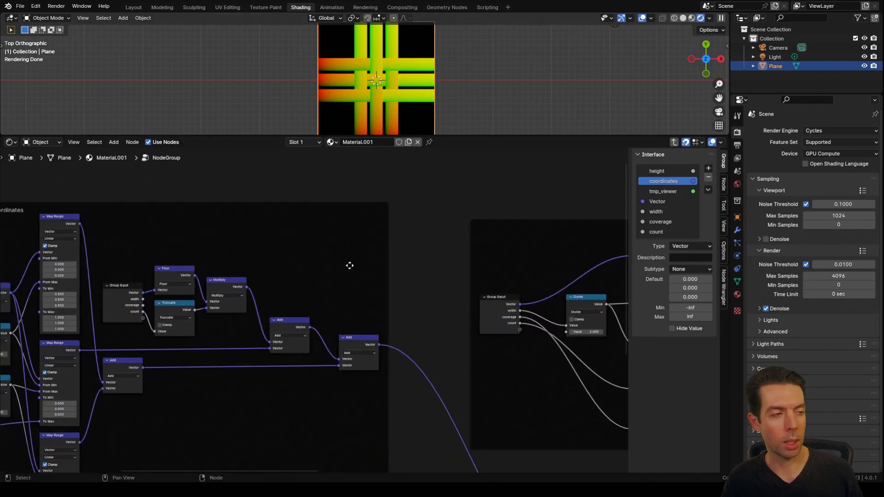
scroll(350, 272, up, 2)
middle_drag(349, 281, 391, 276)
ctrl+shift+click(416, 299)
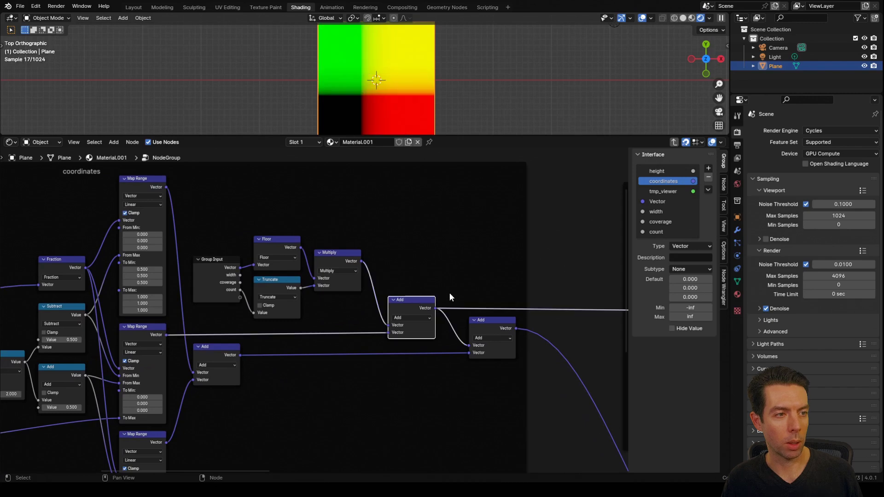
scroll(457, 272, up, 1)
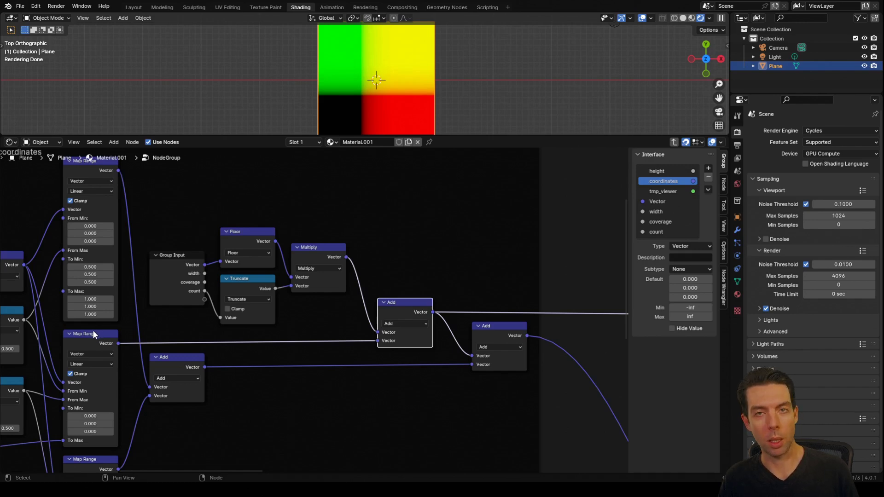
Add a new Vector Math Add node fed by the previewed Add node's output and place it above the frames.
middle_drag(392, 261, 392, 259)
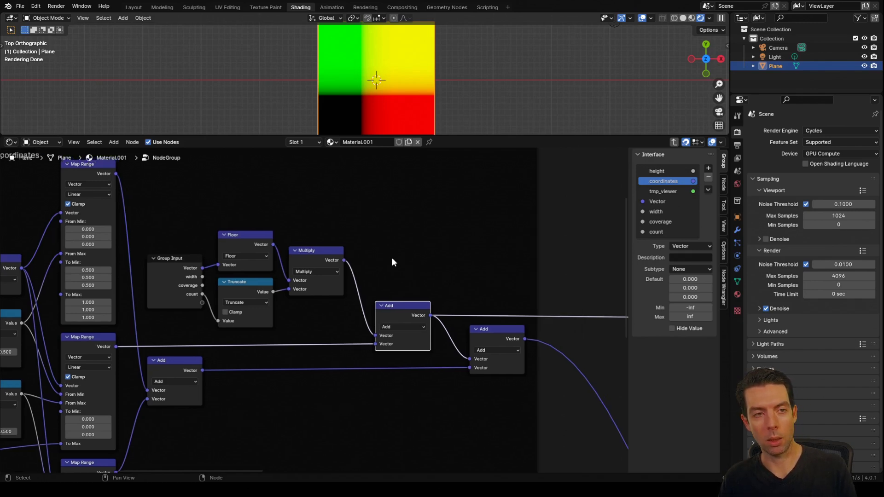
scroll(393, 262, down, 2)
middle_drag(411, 344, 158, 389)
drag(145, 378, 379, 195)
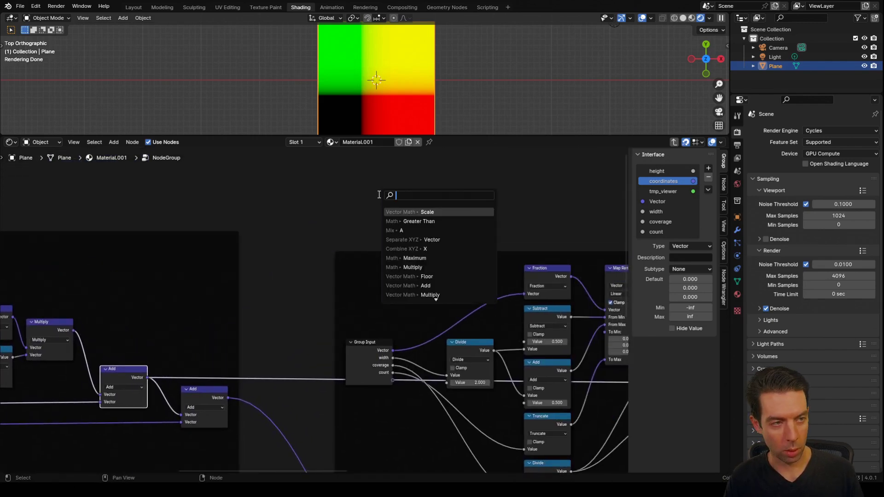
text(add)
key(Return)
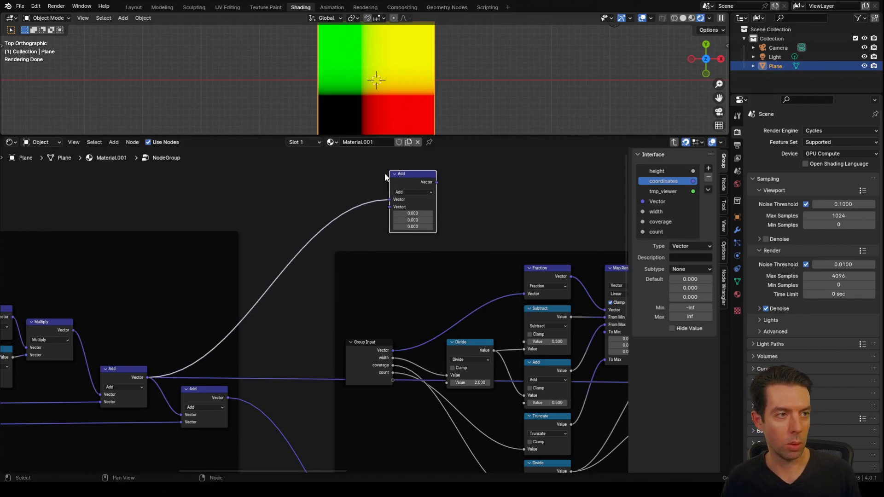
click(385, 174)
Set the new Add node's X and Y offsets to 0.5, leaving Z at 0.
middle_drag(479, 204, 420, 245)
scroll(380, 264, up, 4)
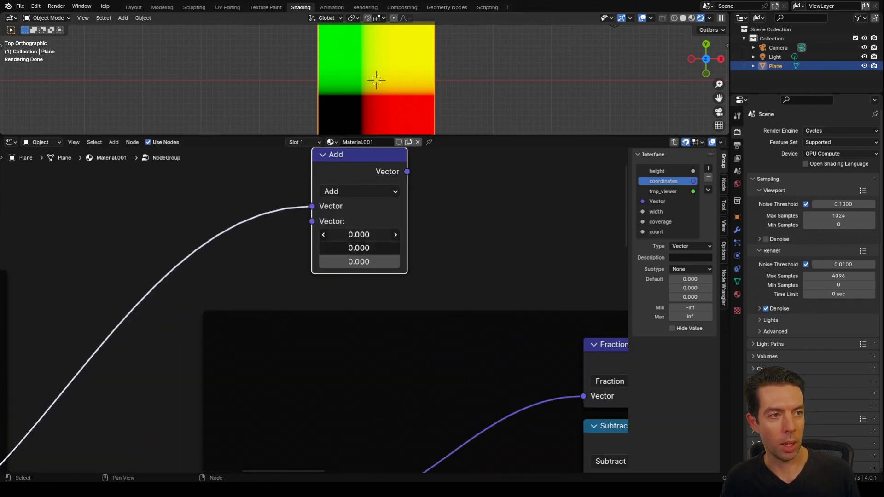
text(.5)
key(Return)
scroll(407, 245, down, 5)
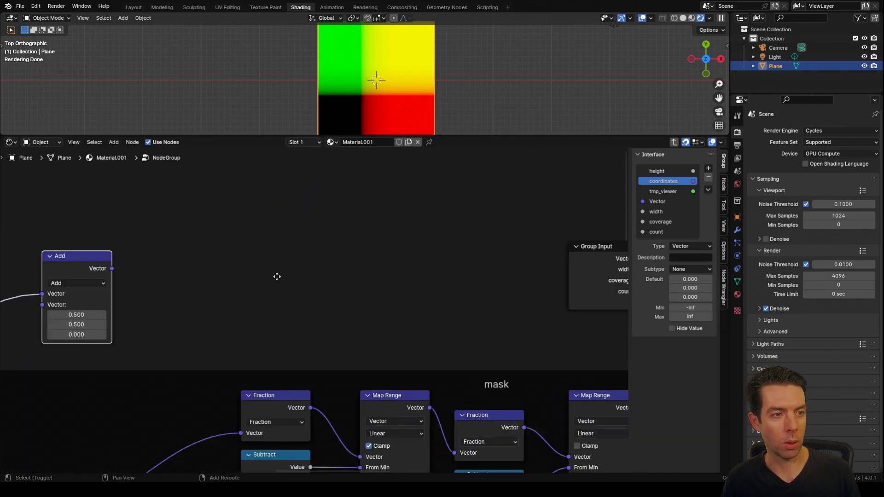
Move the offset Add node above the Group Input beside the Combine XYZ nodes and feed its result into a new Floor node.
drag(98, 284, 524, 181)
scroll(565, 193, up, 3)
middle_drag(566, 193, 365, 266)
scroll(365, 266, up, 2)
drag(312, 242, 364, 244)
text(fl)
key(Return)
click(416, 230)
Add a Separate XYZ node after the Floor node, fed by its vector output.
middle_drag(416, 230, 319, 246)
drag(355, 256, 414, 261)
text(sepa)
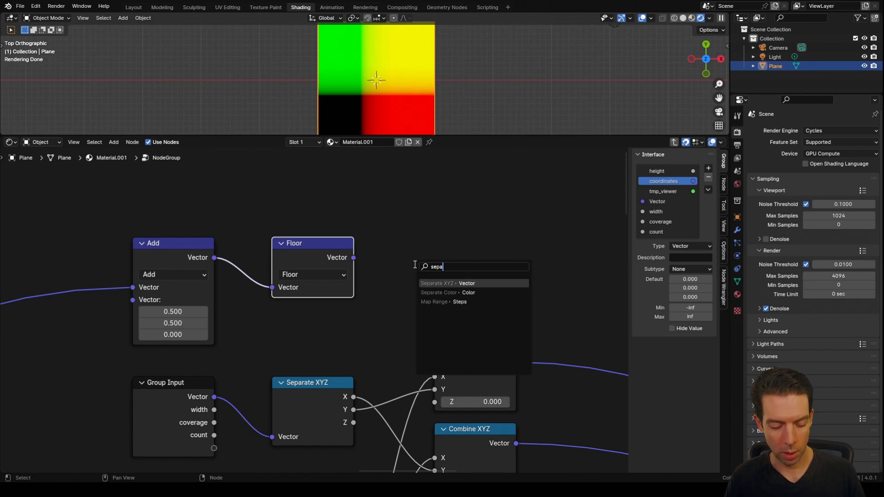
key(Return)
click(434, 252)
scroll(585, 303, down, 3)
middle_drag(584, 303, 385, 314)
scroll(369, 304, up, 3)
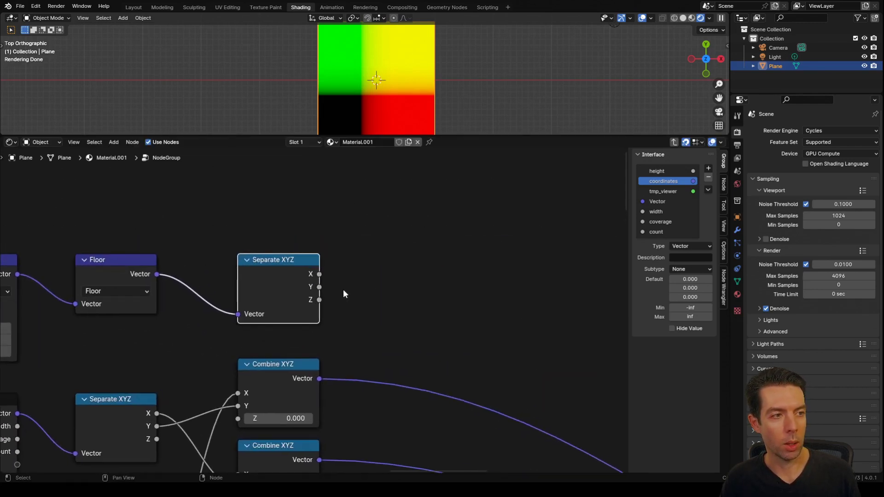
Add a Float Mix node with the new Separate XYZ node's X in A and Y in B.
drag(319, 275, 357, 274)
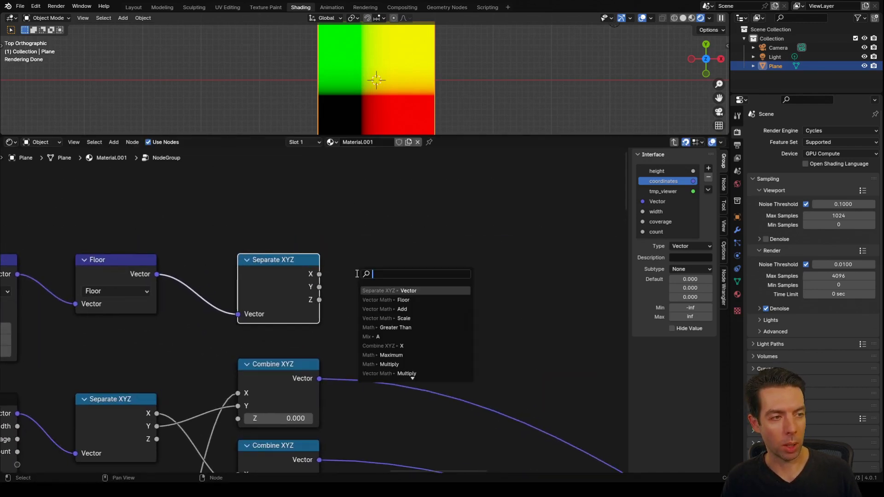
text(mix)
key(Return)
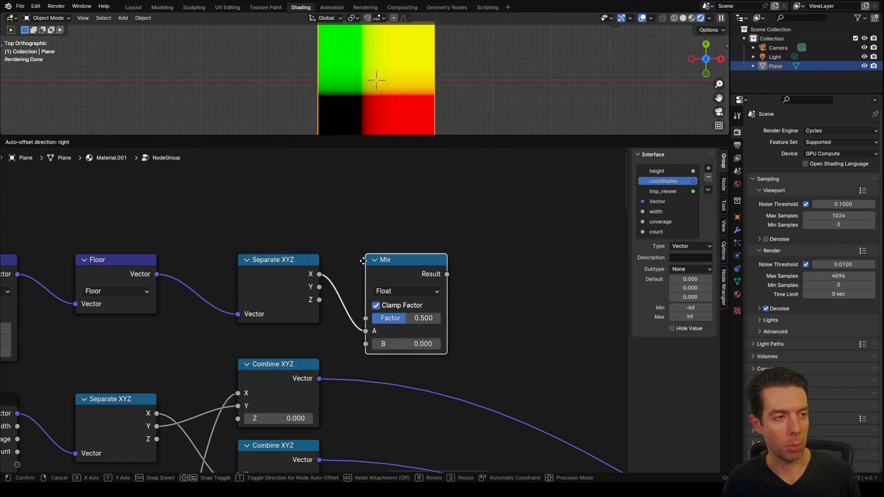
click(362, 259)
middle_drag(343, 258, 309, 257)
drag(285, 286, 332, 343)
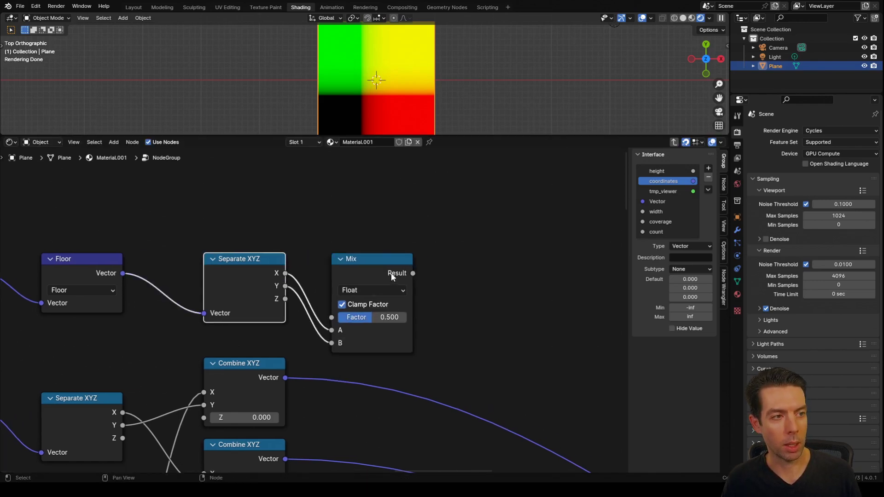
Preview the Float Mix node and try its Factor at 1.000 to compare the two axes.
middle_drag(391, 273, 355, 266)
ctrl+shift+click(346, 256)
drag(333, 311, 368, 311)
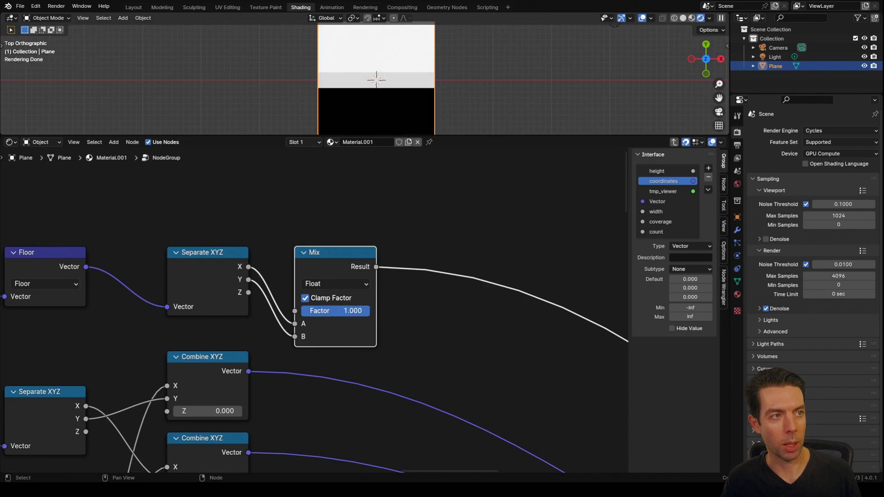
right_click(369, 311)
Move the Float Mix node above the vector Mix node and drive its Factor with the first Greater Than value.
scroll(396, 308, down, 8)
middle_drag(461, 325, 224, 277)
drag(120, 237, 497, 331)
middle_drag(456, 389, 300, 322)
scroll(363, 327, up, 4)
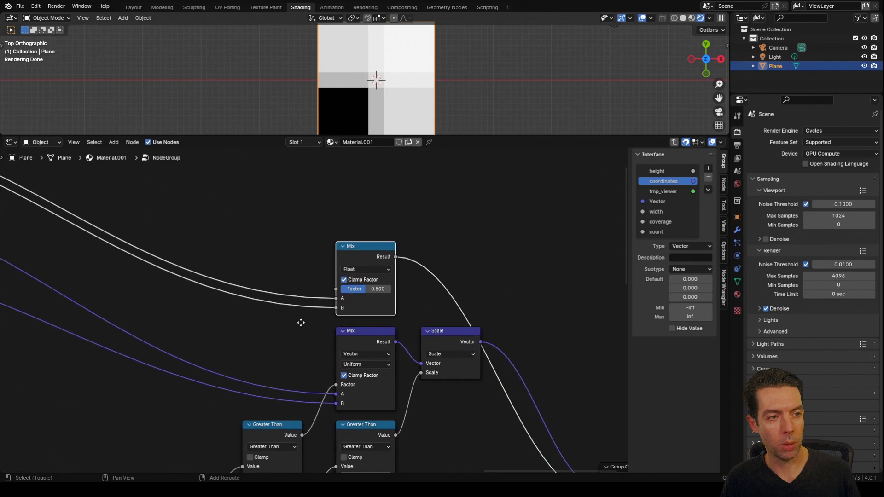
scroll(300, 322, down, 1)
drag(302, 426, 334, 290)
Insert a Math Multiply node after the Float Mix result and multiply it by the second Greater Than value.
middle_drag(425, 291, 322, 280)
key(shift+a)
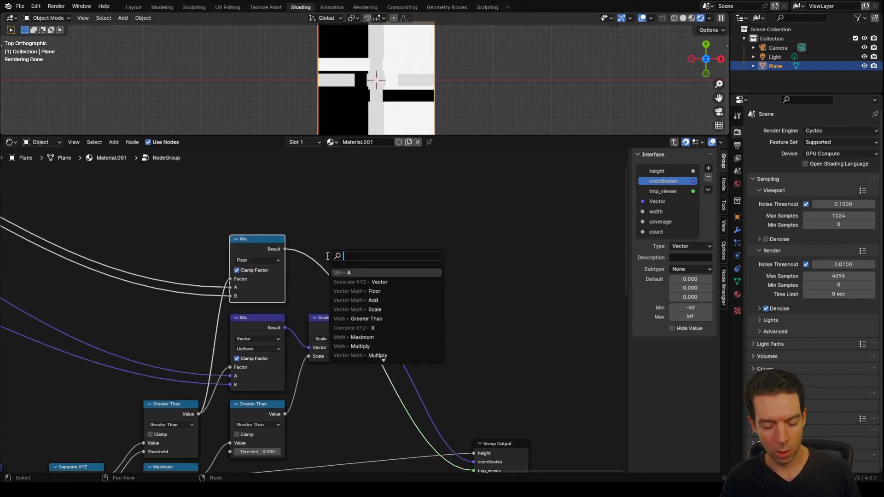
text(mul)
key(Return)
click(311, 249)
drag(285, 414, 309, 295)
scroll(304, 258, up, 2)
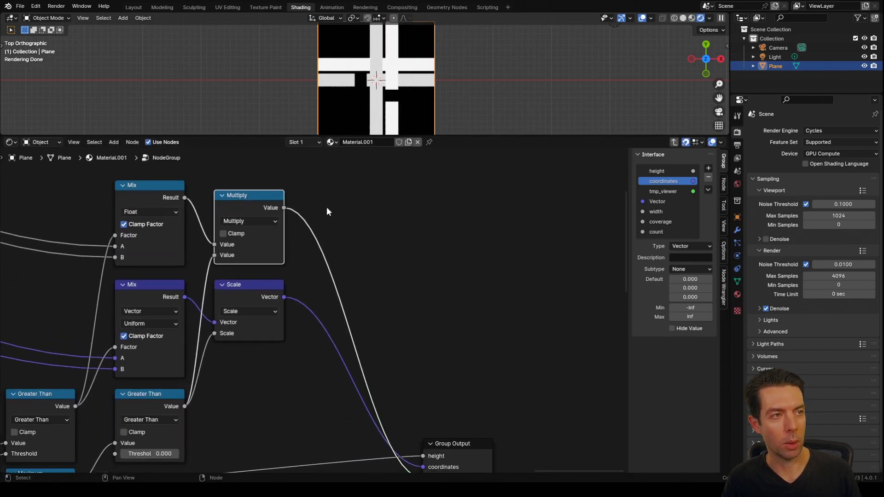
Connect the Multiply value to a new Group Output socket and rename that output as "position".
middle_drag(358, 174, 413, 299)
middle_drag(465, 350, 457, 328)
drag(258, 155, 399, 446)
middle_drag(508, 291, 484, 297)
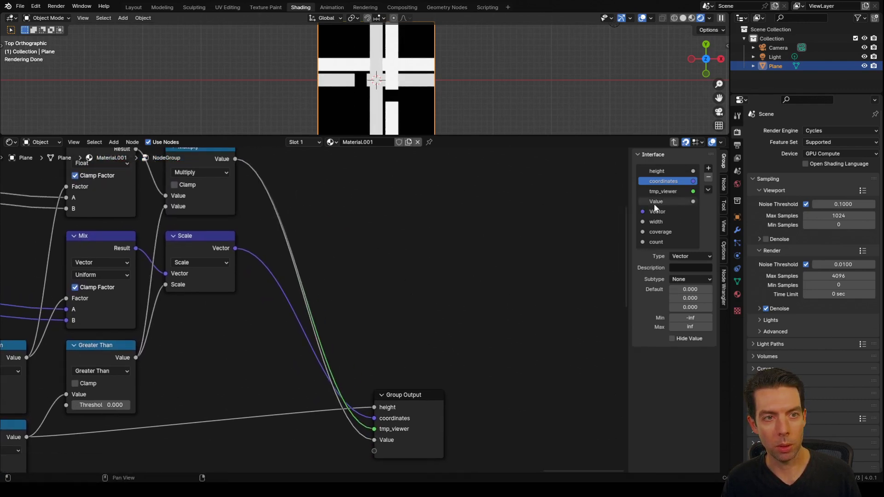
double_click(656, 201)
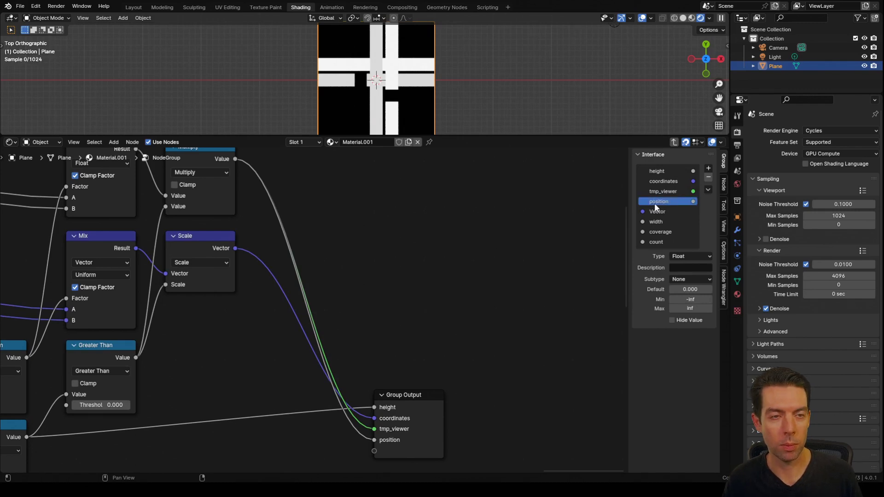
Exit the node group and preview its height output on the plane.
key(Tab)
scroll(442, 285, up, 2)
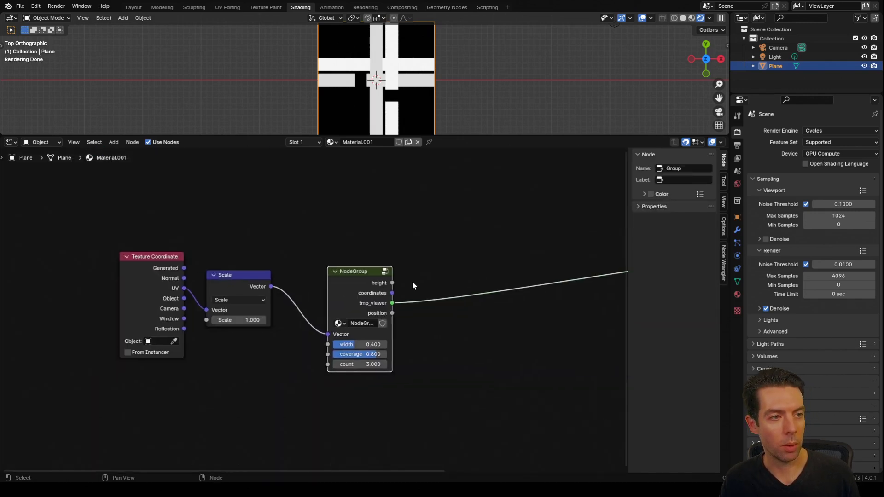
ctrl+shift+click(342, 280)
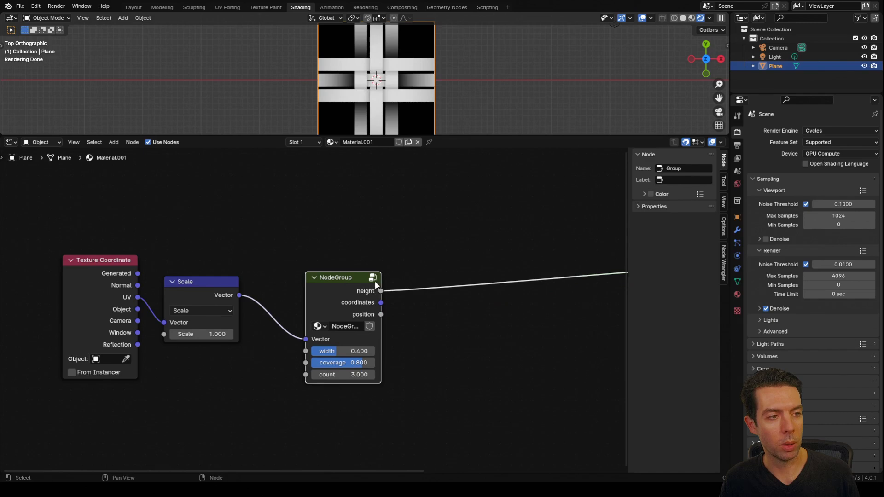
Set the Scale node between the Texture Coordinate and the node group to 4.
middle_drag(284, 300, 273, 302)
text(4)
key(Return)
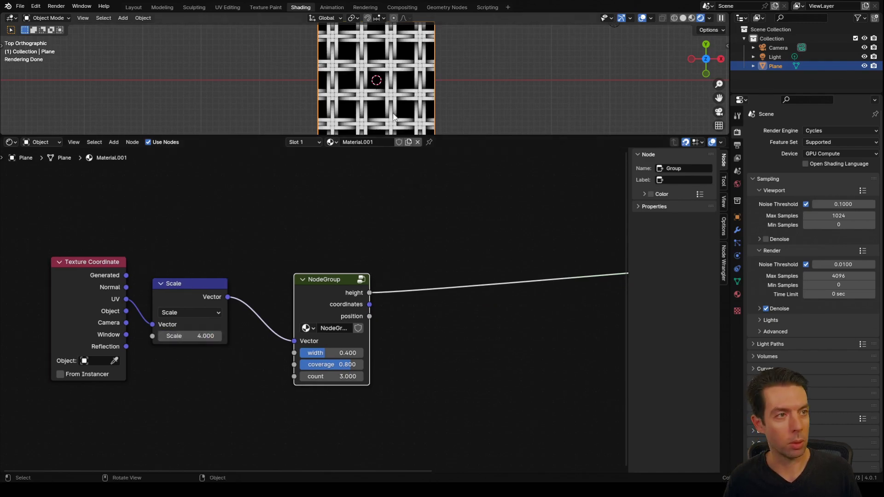
Set the node group's count to 6 and inspect the weave pattern up close on the plane.
drag(325, 353, 351, 365)
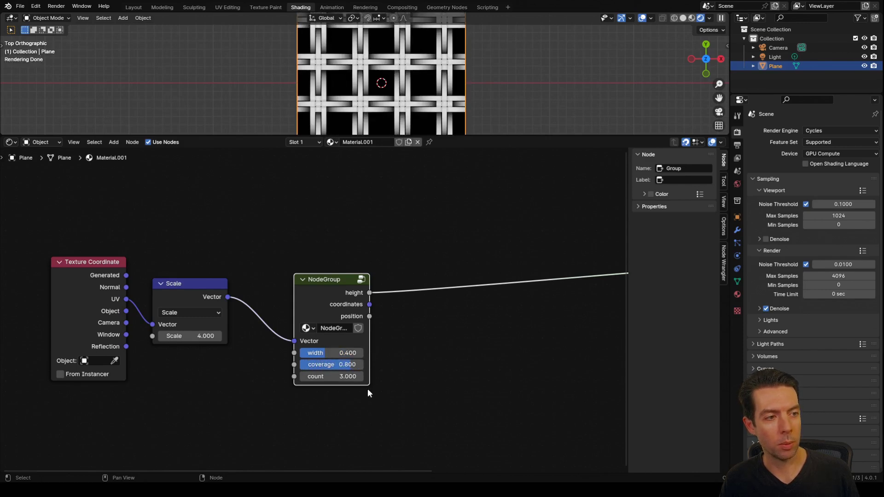
text(6)
key(Return)
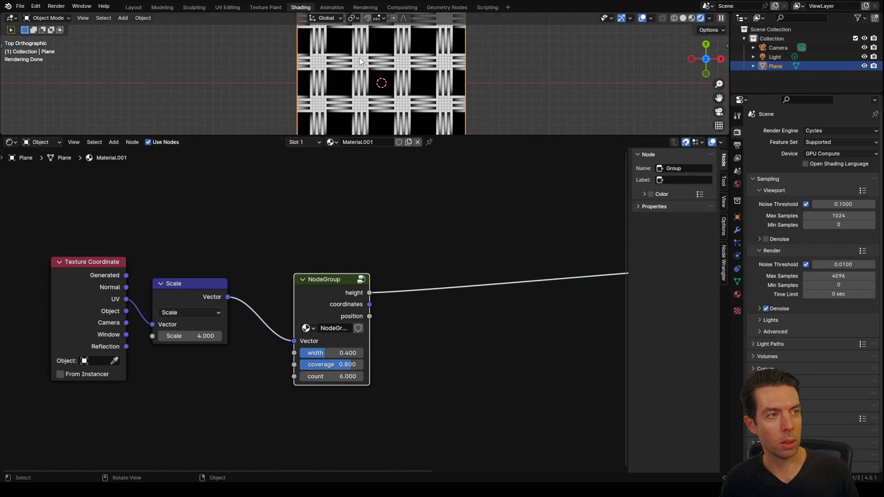
scroll(384, 63, up, 5)
scroll(383, 62, down, 3)
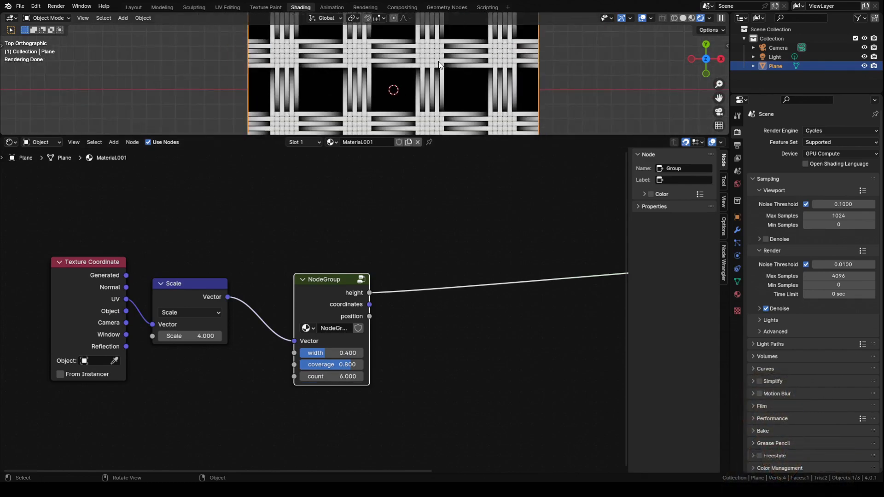